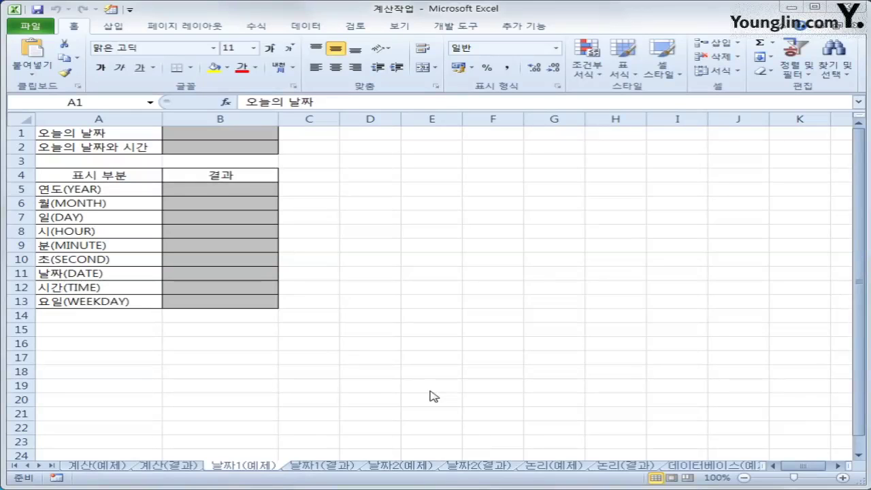
Step: On the 날짜1(예제) sheet, insert the TODAY function in cell B1 to show today's date
click(249, 469)
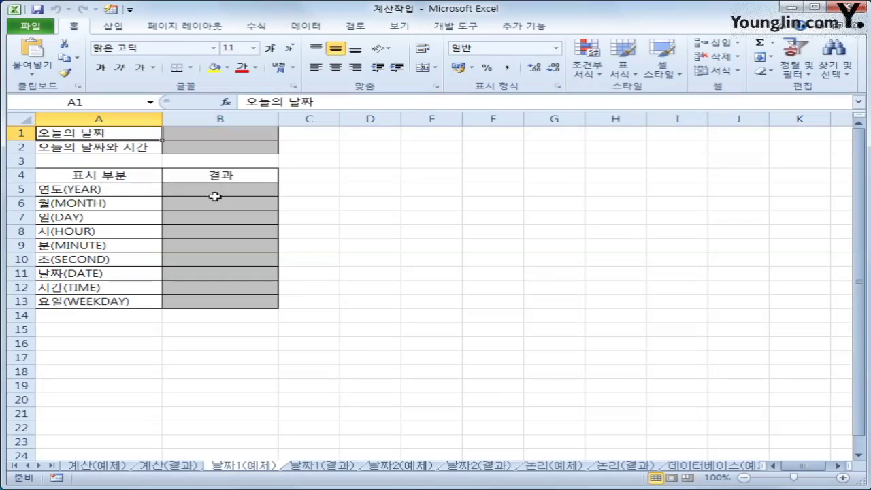
click(205, 129)
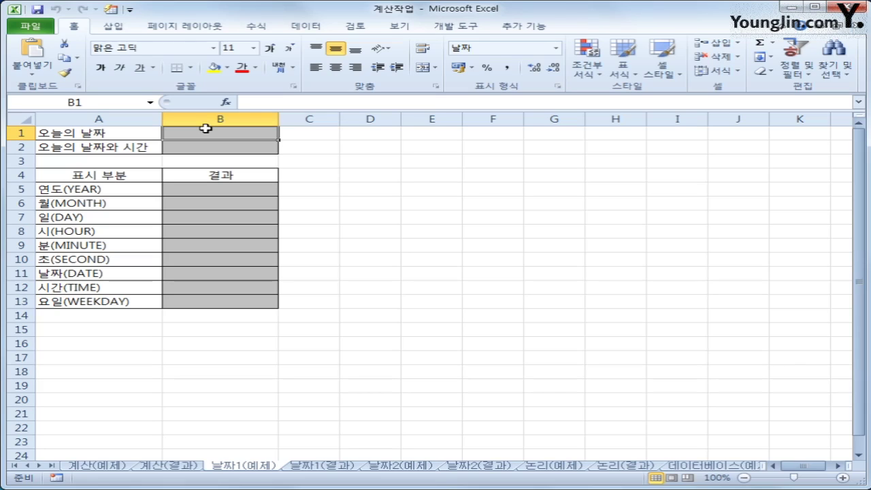
click(264, 29)
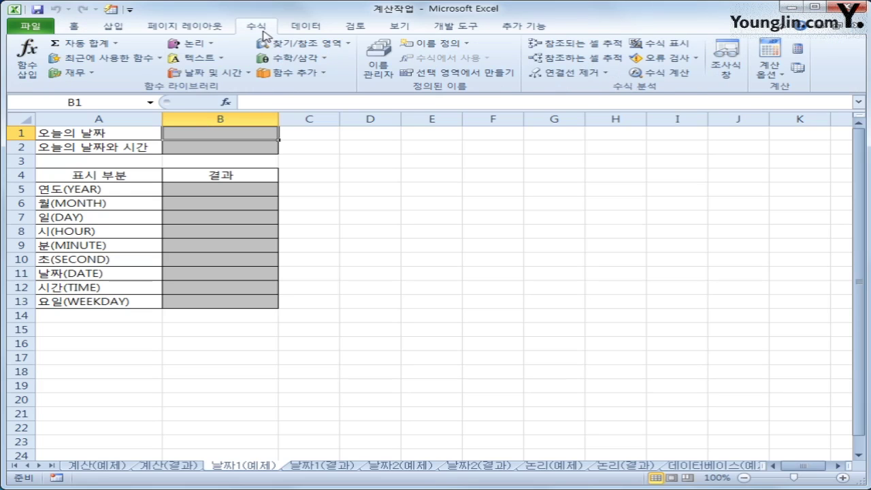
click(236, 76)
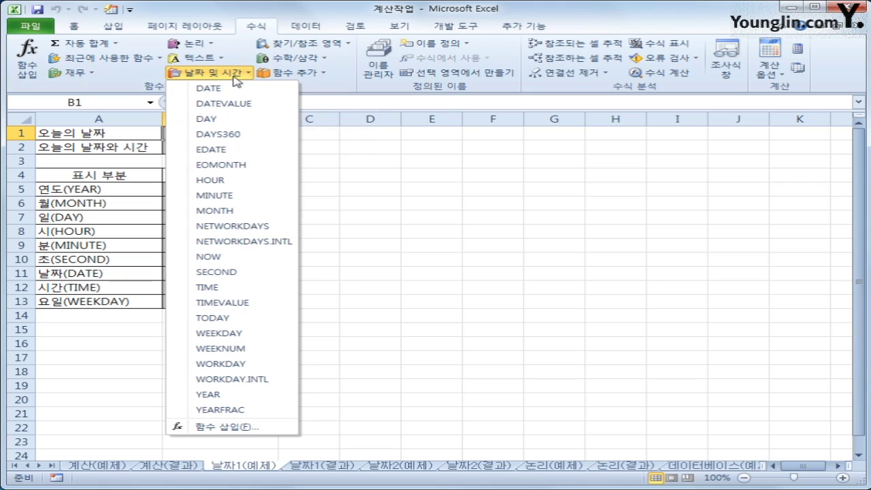
click(233, 318)
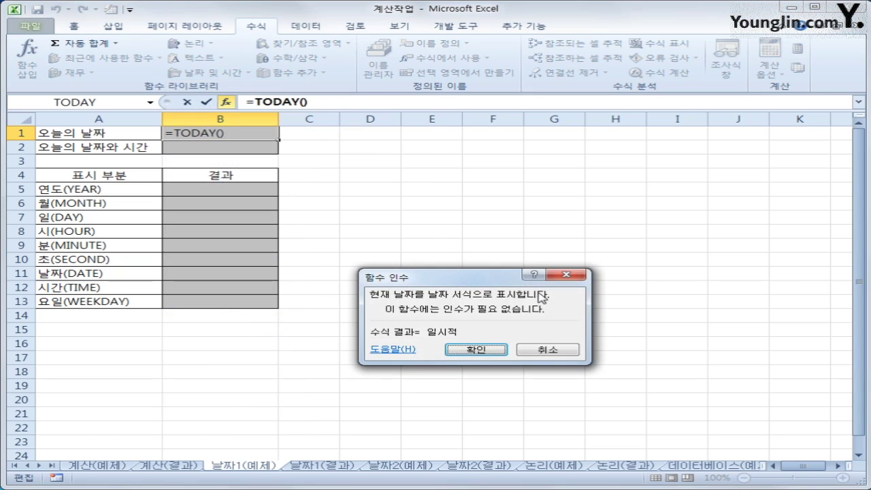
drag(455, 279, 442, 150)
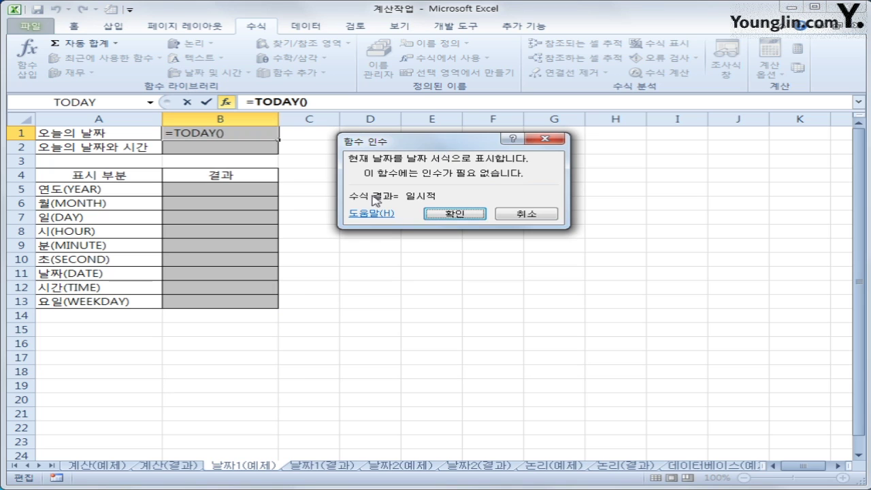
click(455, 214)
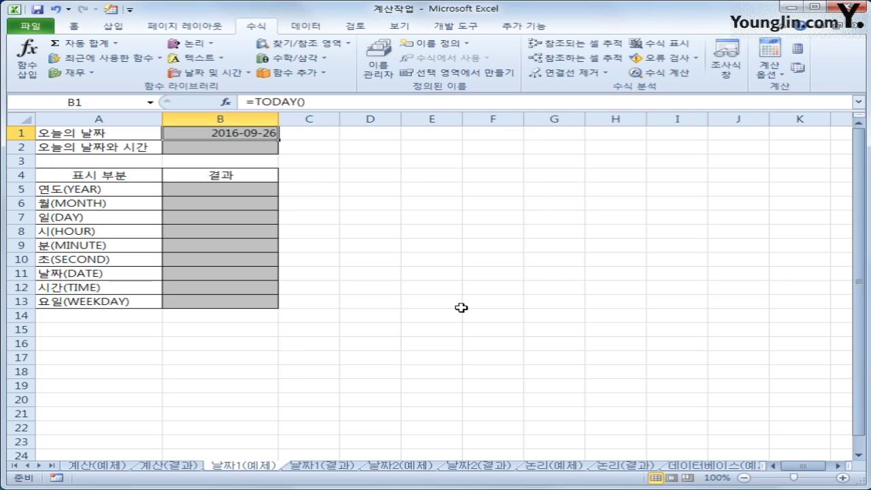
Step: Insert the NOW function in cell B2 to show the current date and time
click(269, 149)
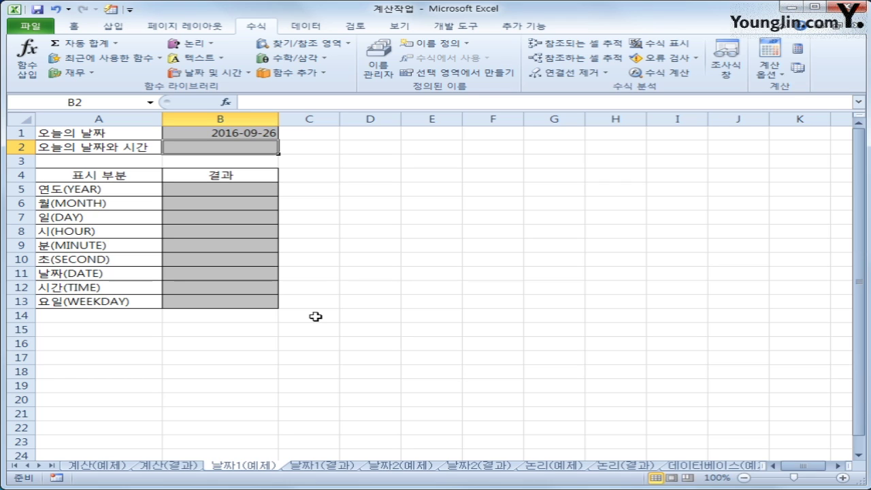
click(208, 72)
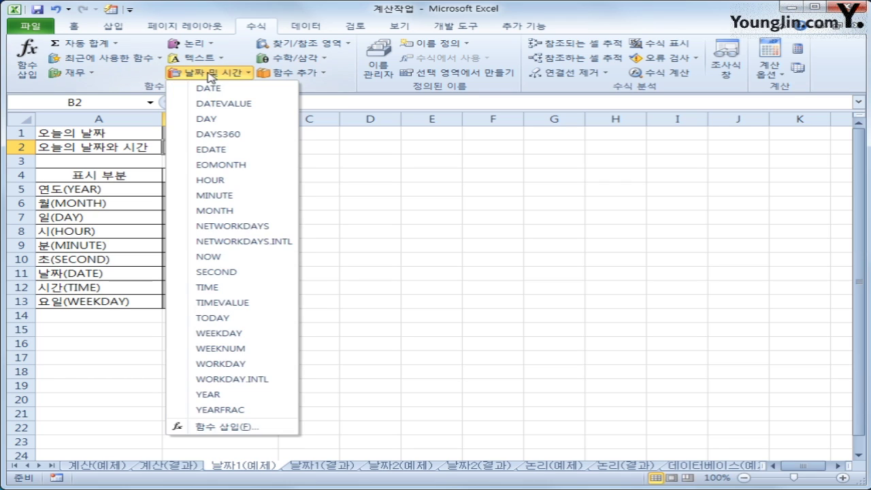
click(218, 256)
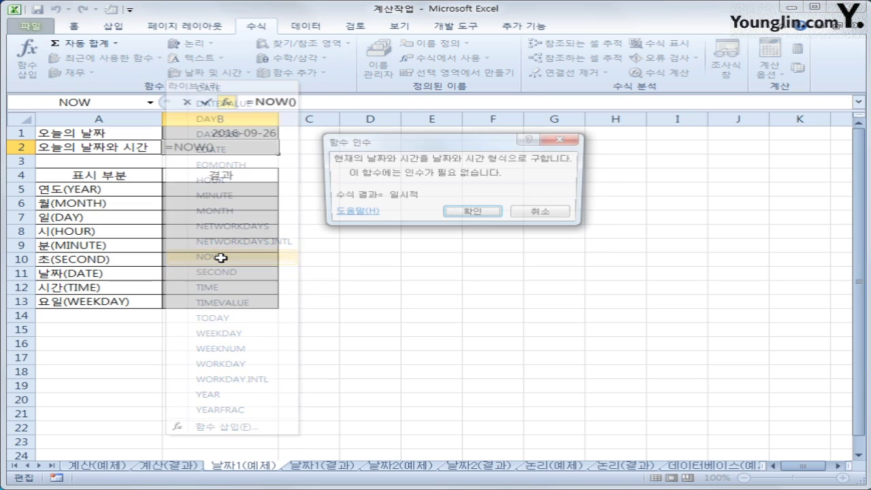
click(473, 215)
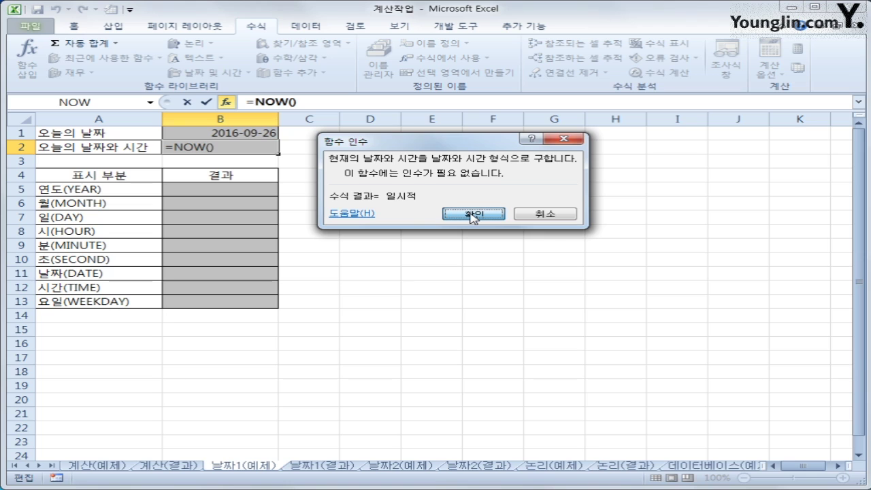
click(269, 192)
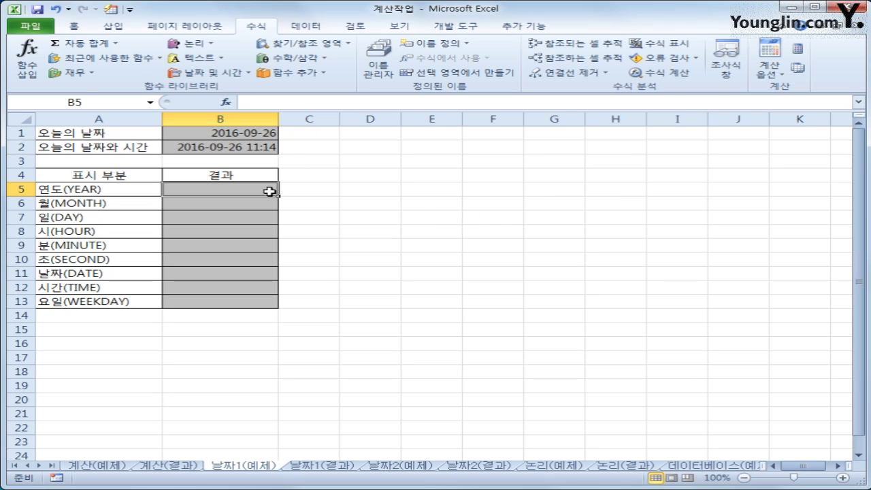
click(218, 136)
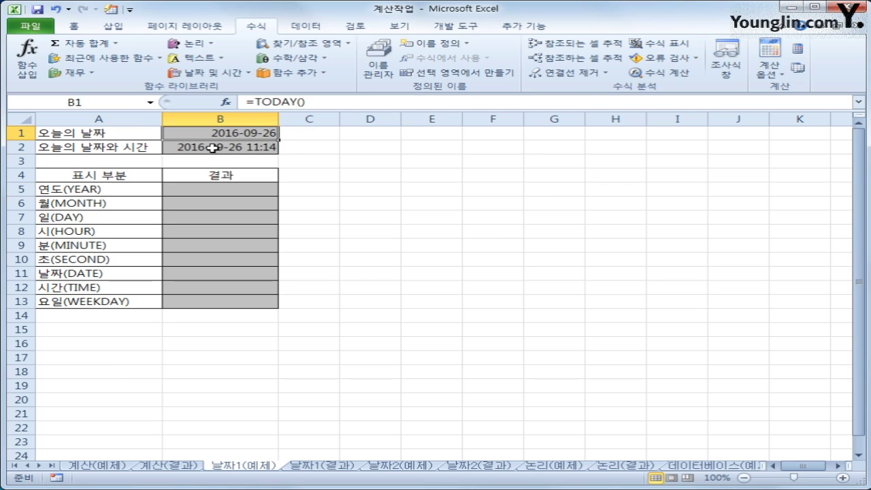
click(213, 148)
click(229, 192)
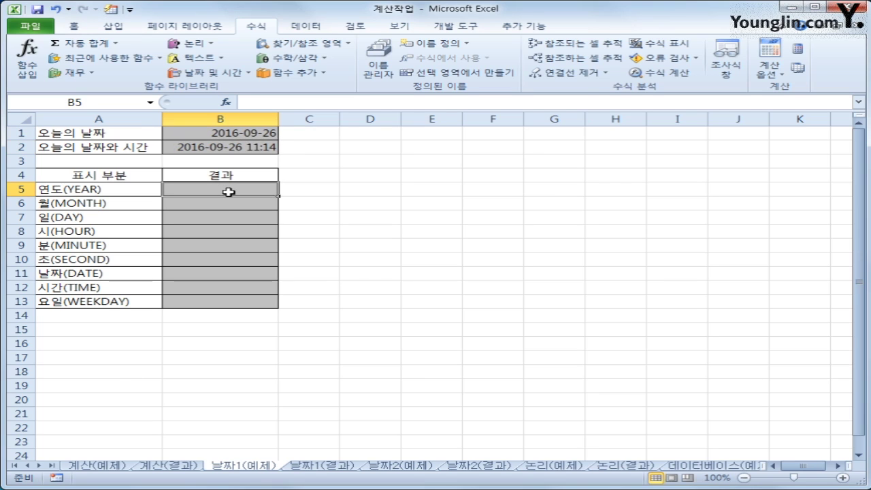
click(224, 203)
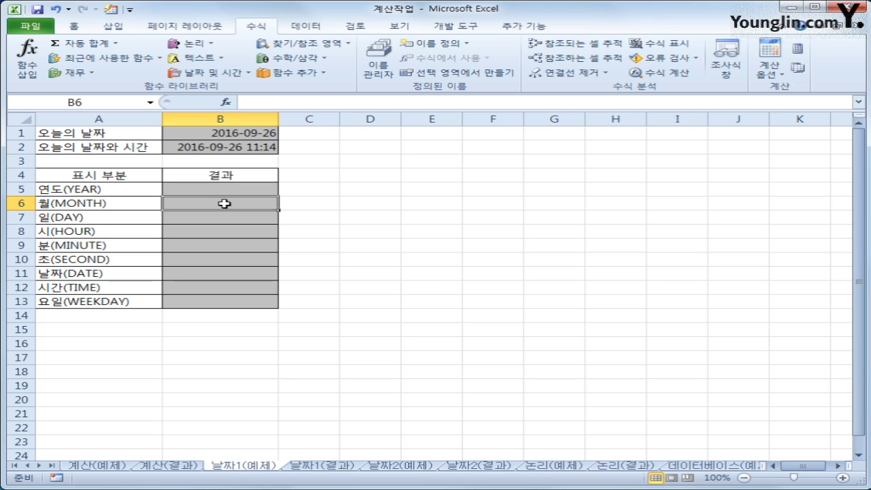
Step: Insert the YEAR function in cell B5, using B2 as its serial number
click(224, 190)
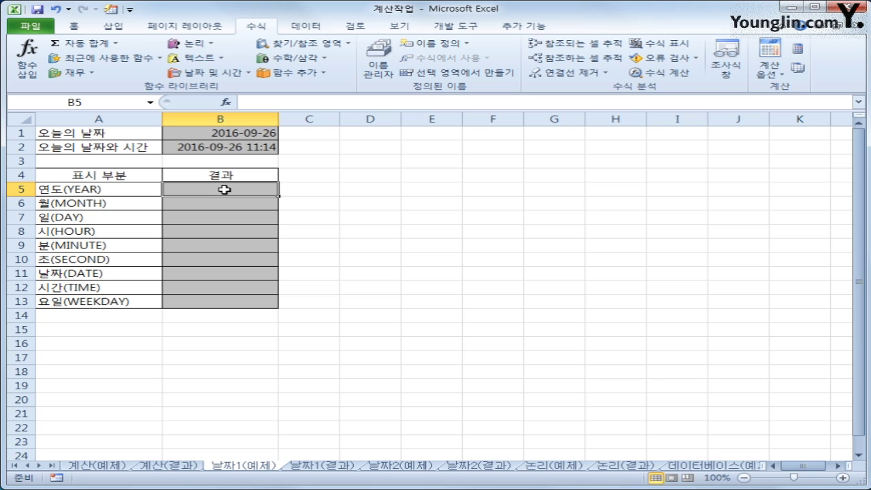
click(227, 74)
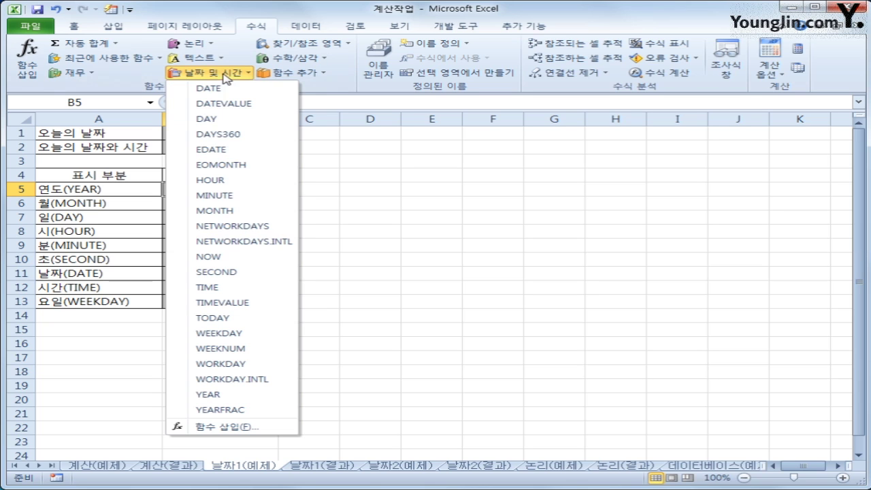
click(240, 398)
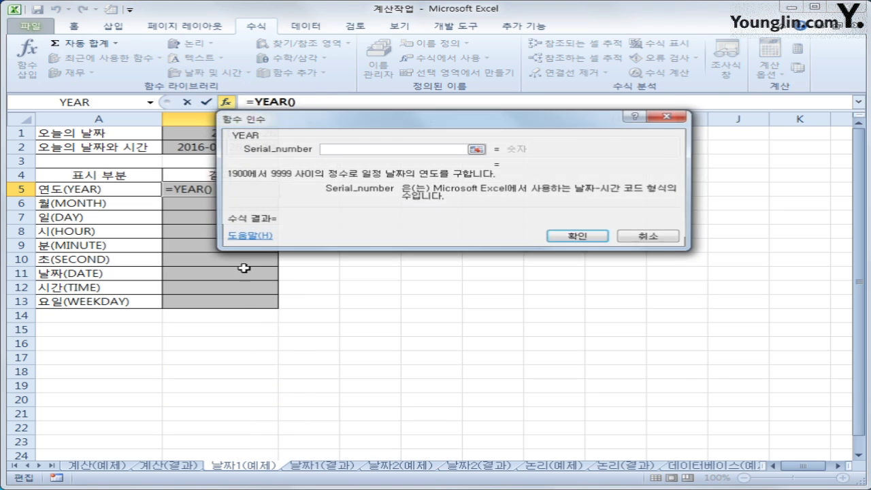
click(264, 150)
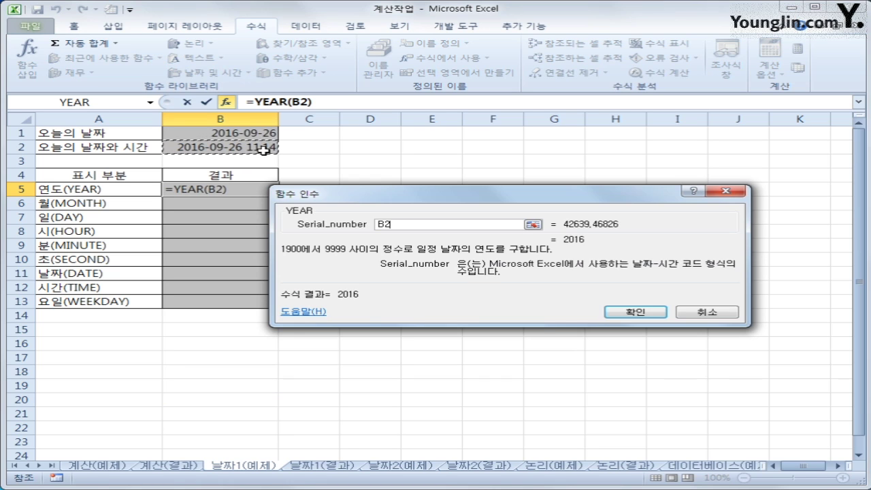
click(644, 312)
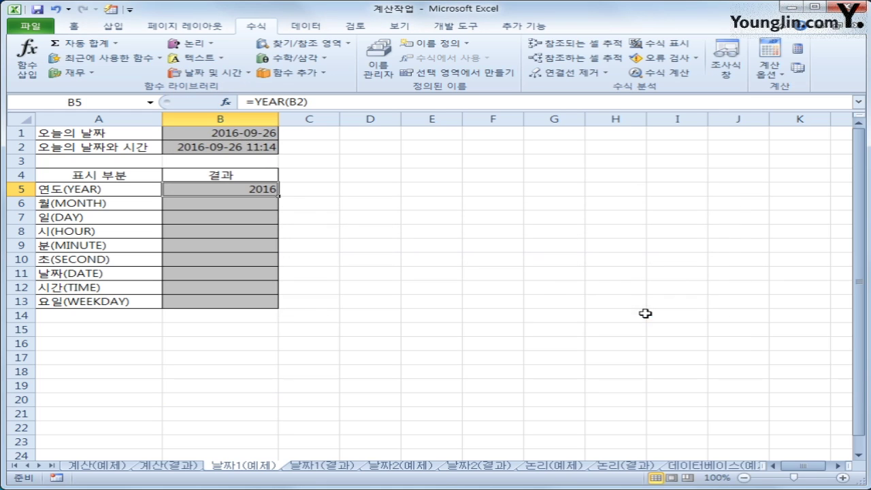
Step: Insert the MONTH function in cell B6, using B2 as its serial number
click(252, 202)
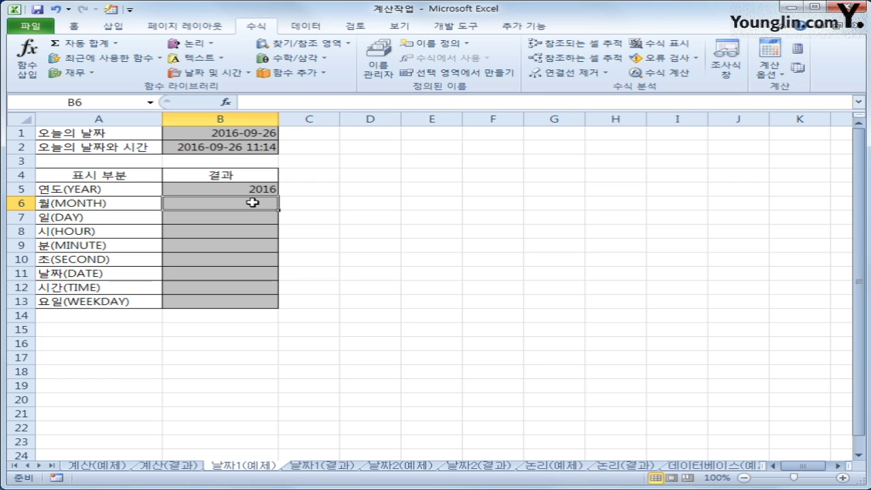
click(239, 73)
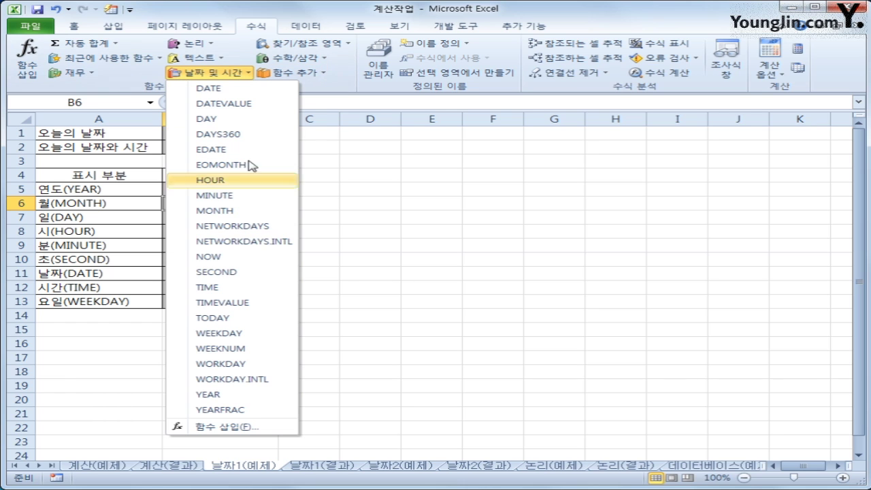
click(245, 210)
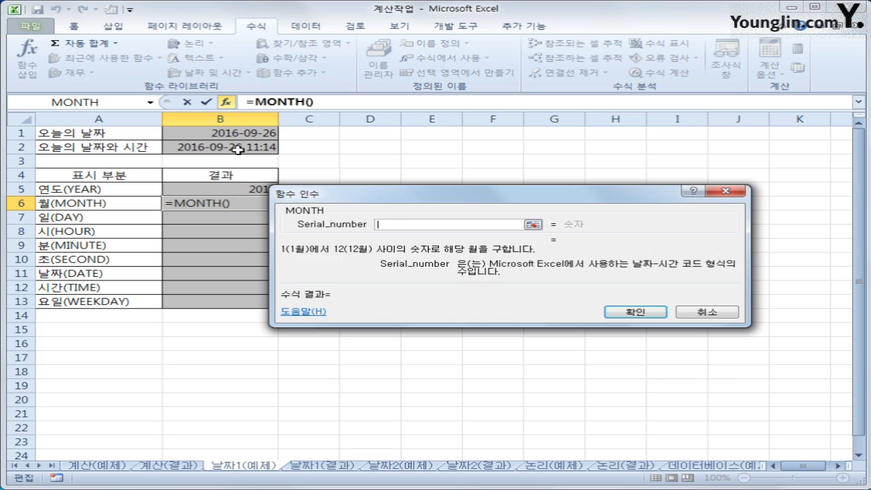
click(236, 147)
click(618, 315)
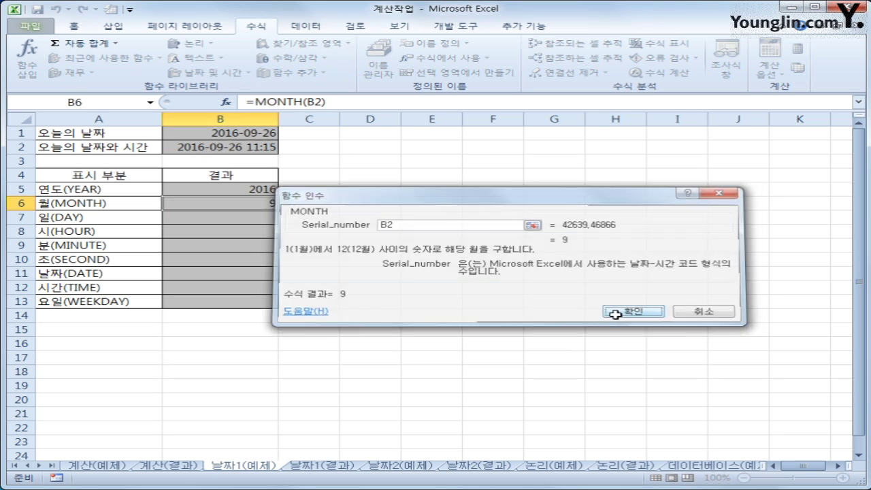
Step: Insert the DAY function in cell B7, using B2 as its serial number
click(272, 219)
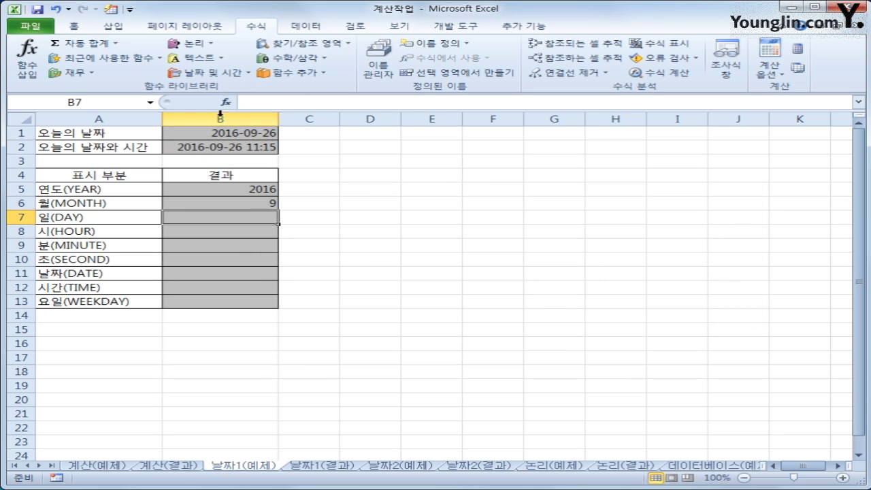
click(217, 72)
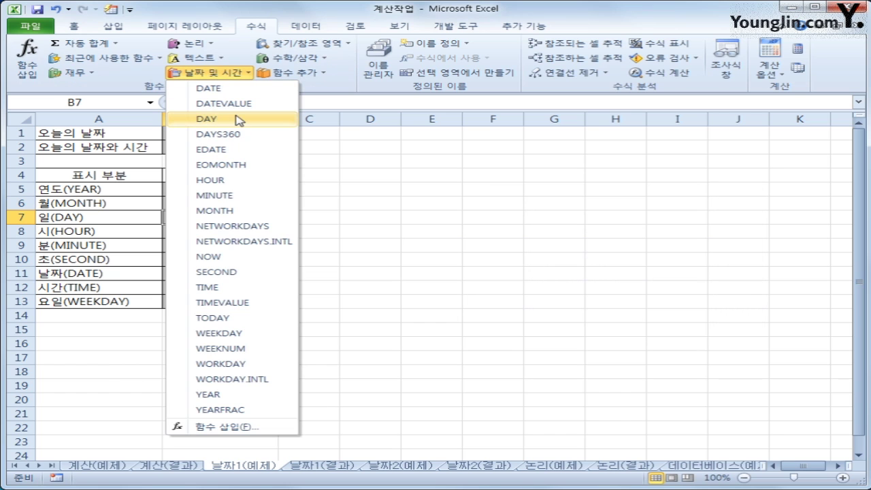
click(239, 119)
click(241, 147)
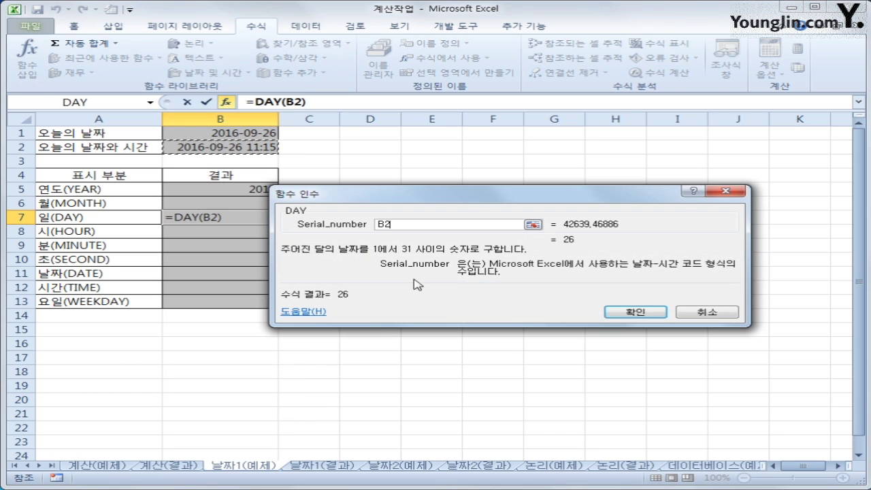
click(619, 312)
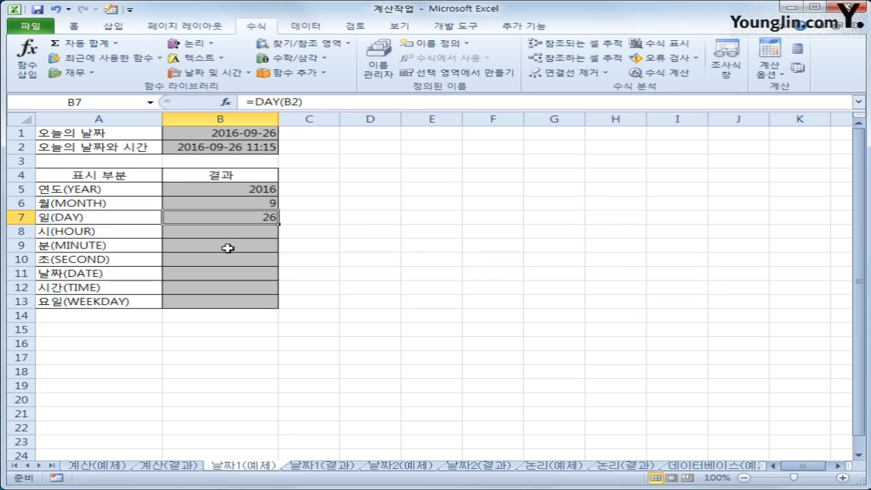
Step: Insert the HOUR function in cell B8, using B2 as its serial number
click(223, 232)
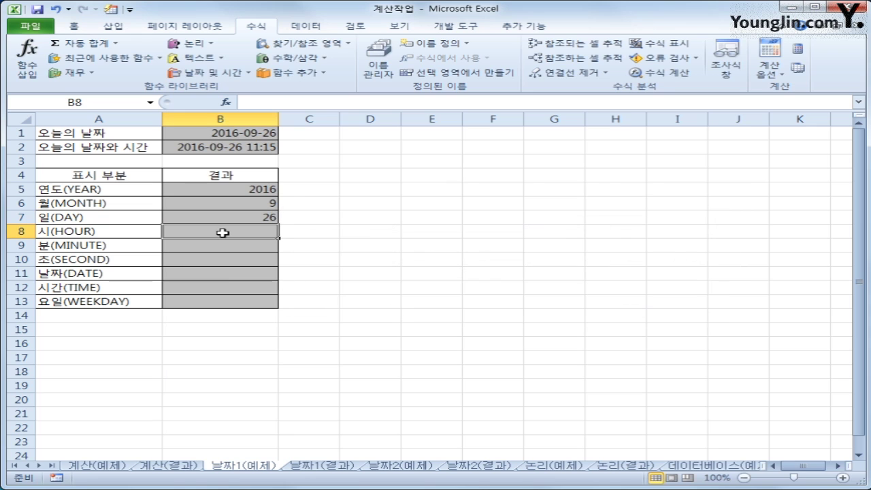
click(220, 73)
click(241, 181)
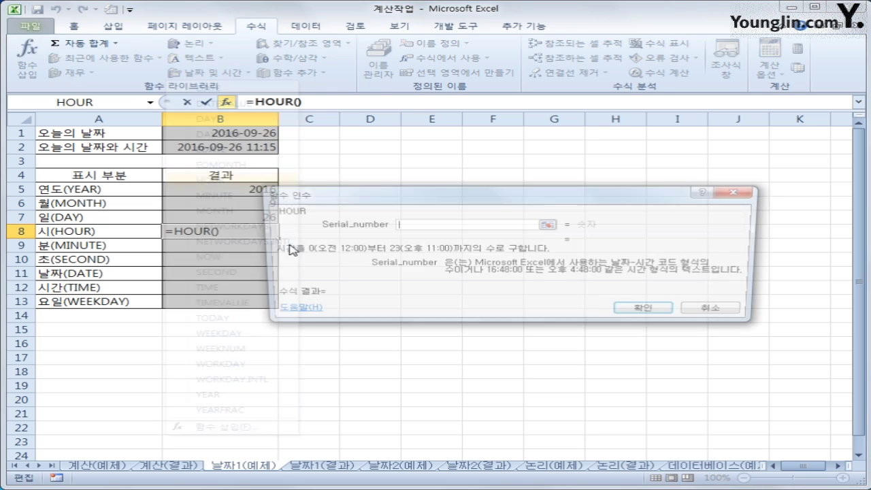
click(209, 147)
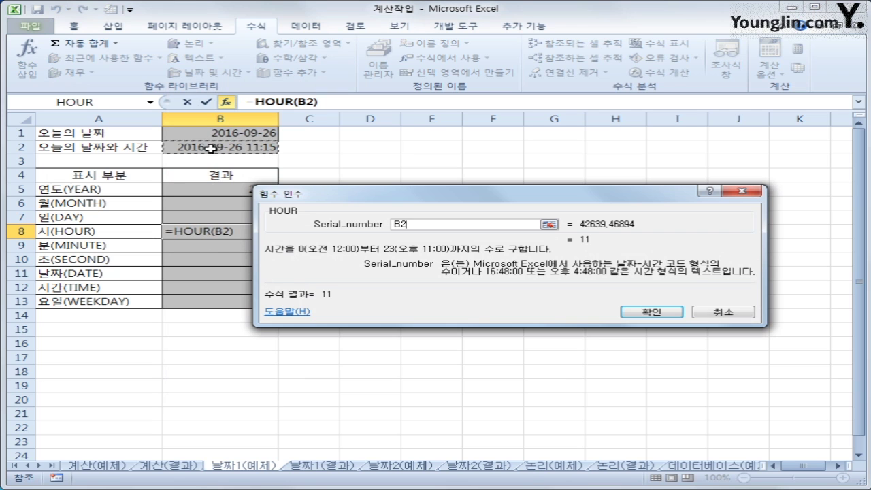
click(652, 312)
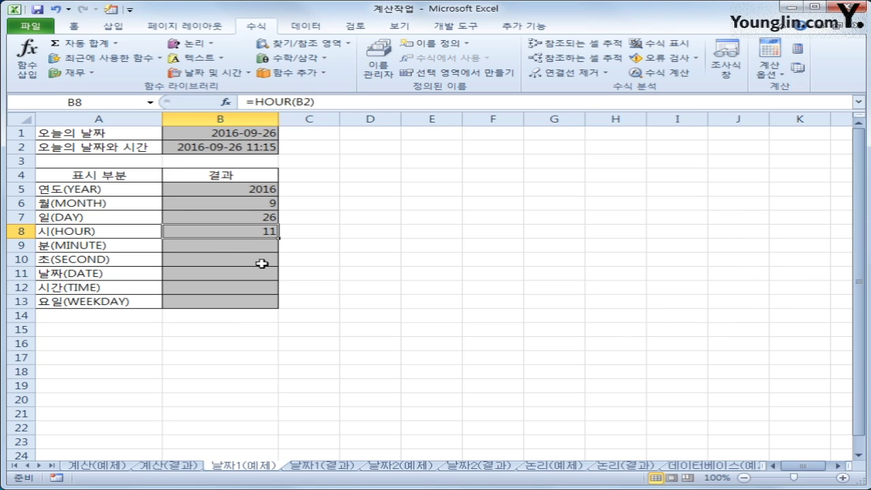
Step: Insert the MINUTE function in cell B9, using B2 as its serial number
click(250, 245)
click(211, 72)
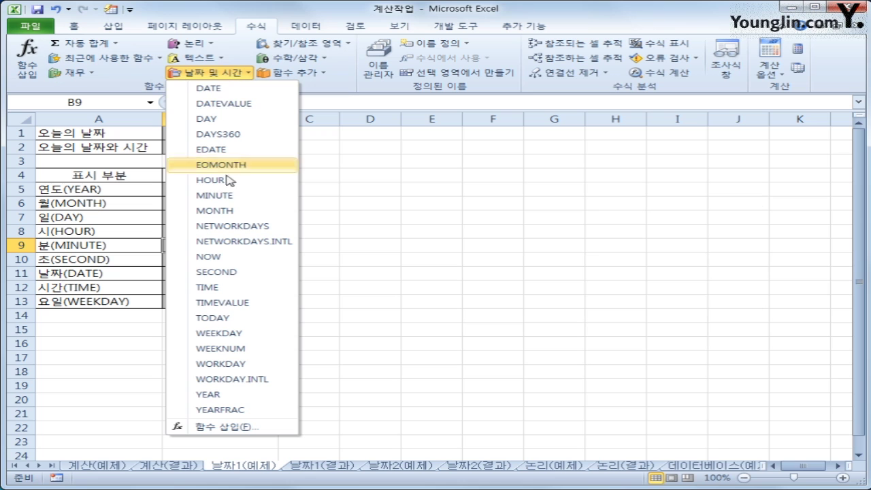
click(224, 196)
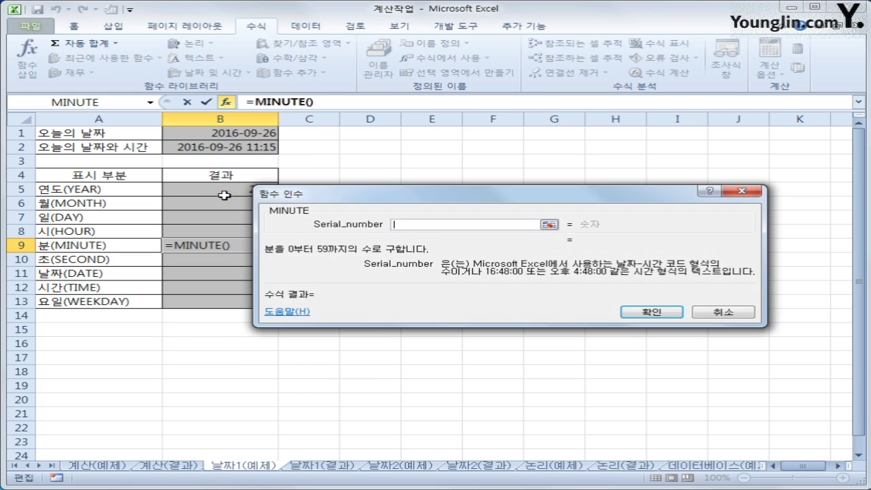
click(231, 144)
click(627, 314)
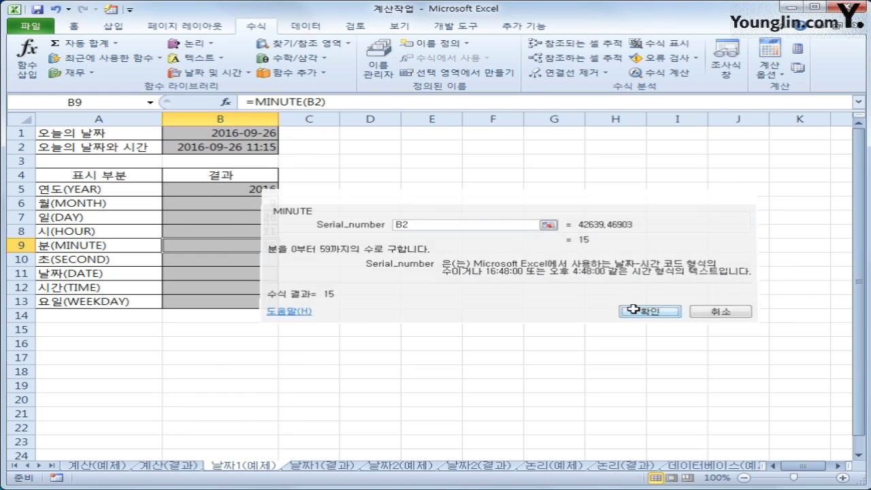
Step: Insert the SECOND function in cell B10, using B2 as its serial number
click(247, 267)
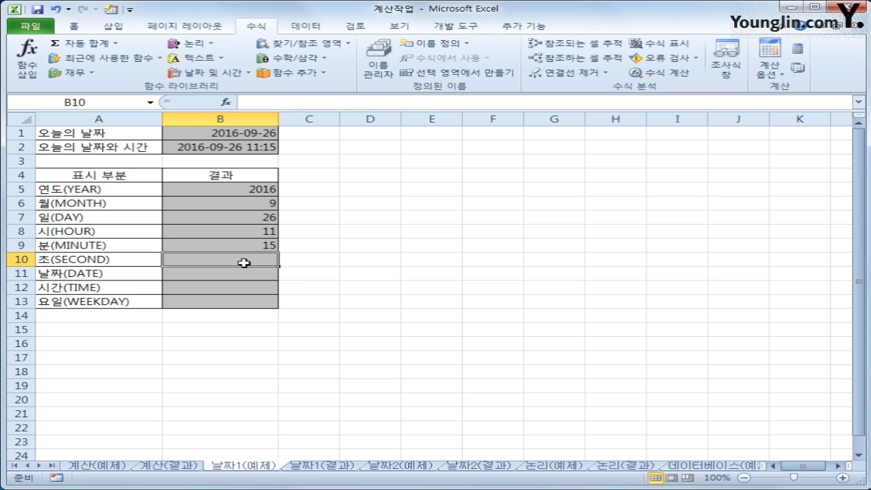
click(210, 72)
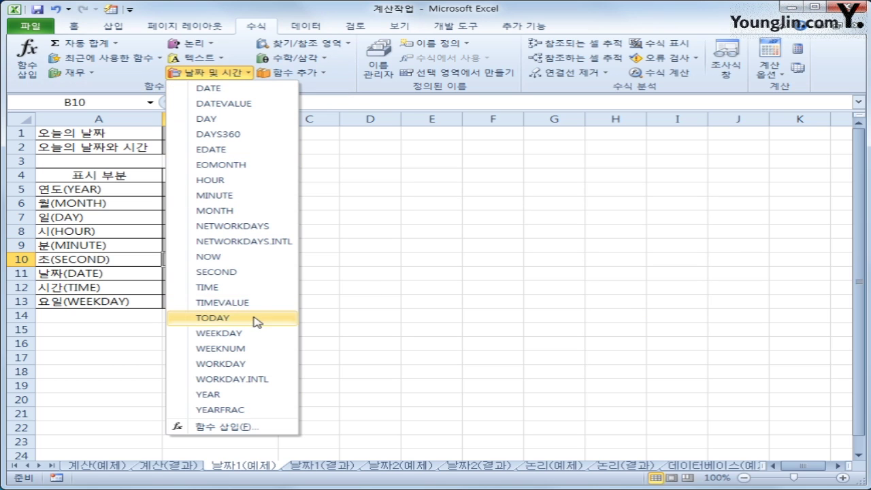
click(258, 281)
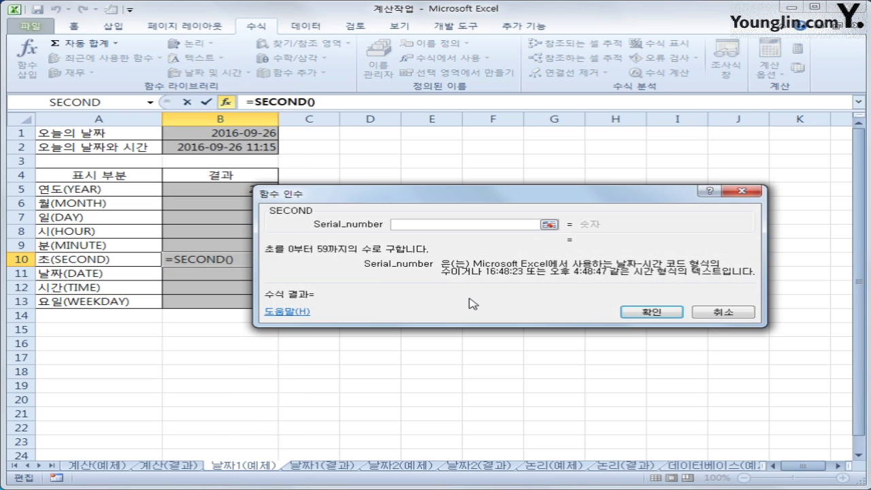
click(227, 147)
click(651, 311)
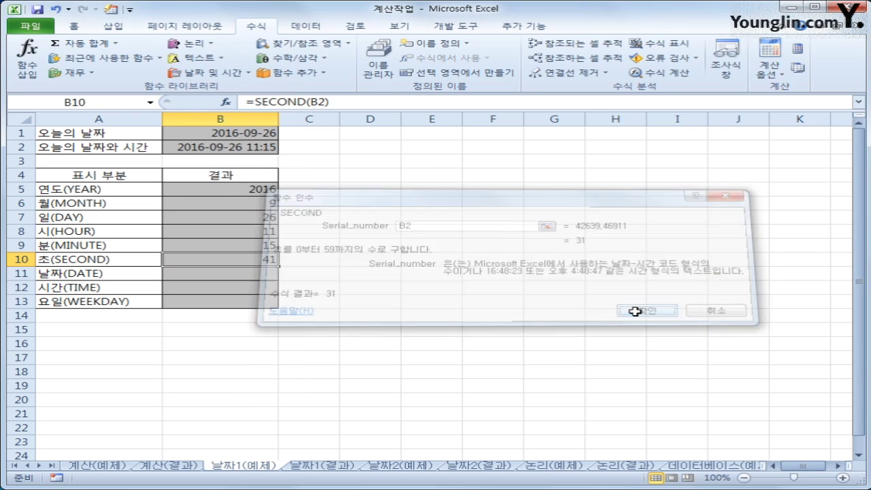
Step: Examine the year, month and day cells B5:B7 as inputs for DATE, and the hour, minute and second cells B8:B10 for TIME
click(230, 272)
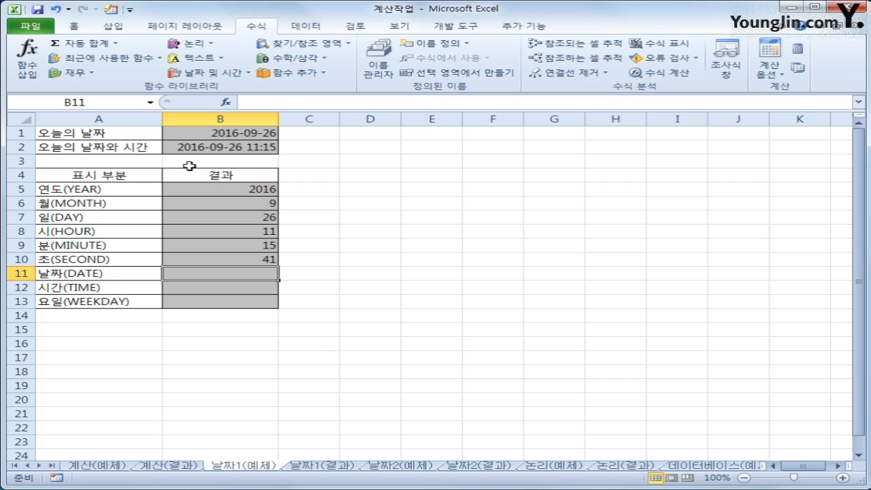
click(230, 193)
click(231, 204)
click(232, 215)
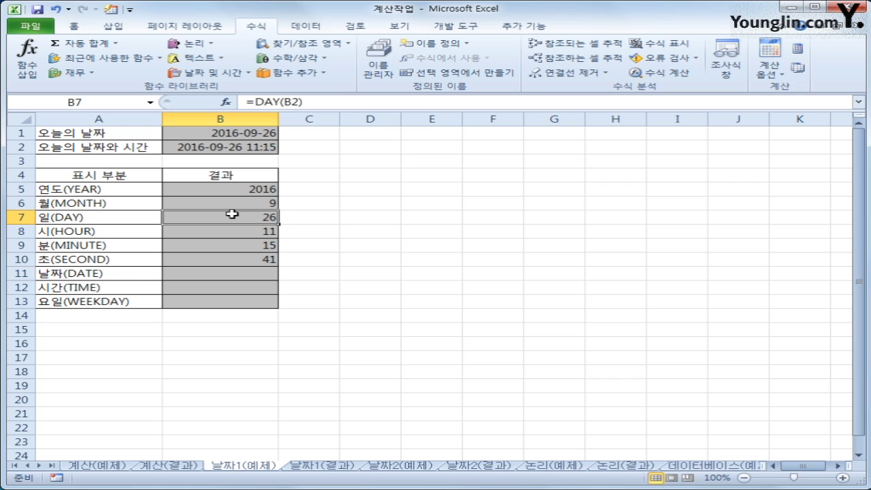
click(228, 279)
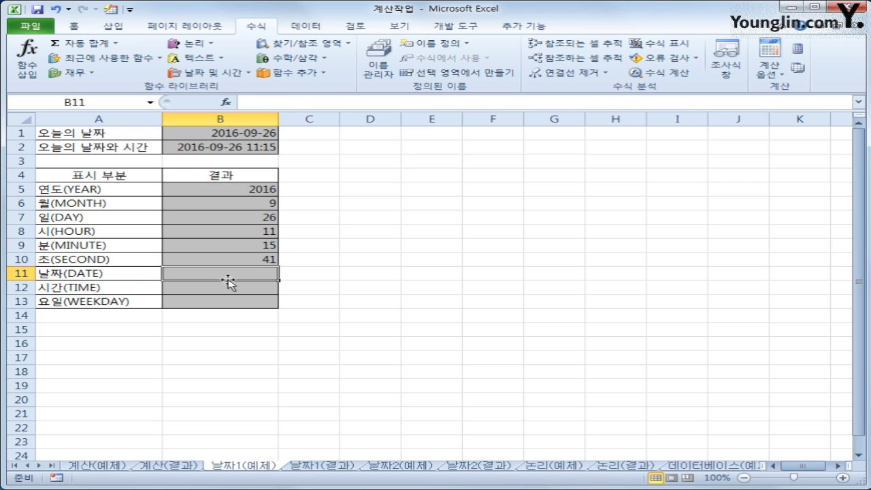
click(217, 289)
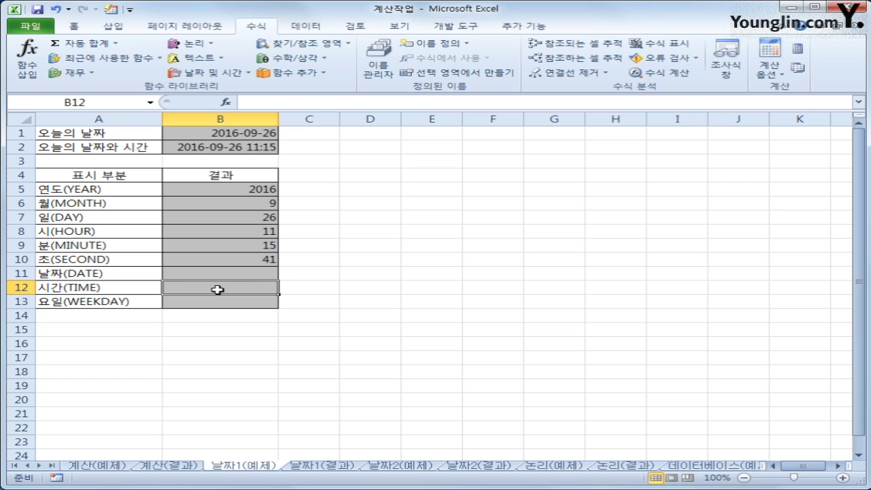
click(254, 232)
click(253, 247)
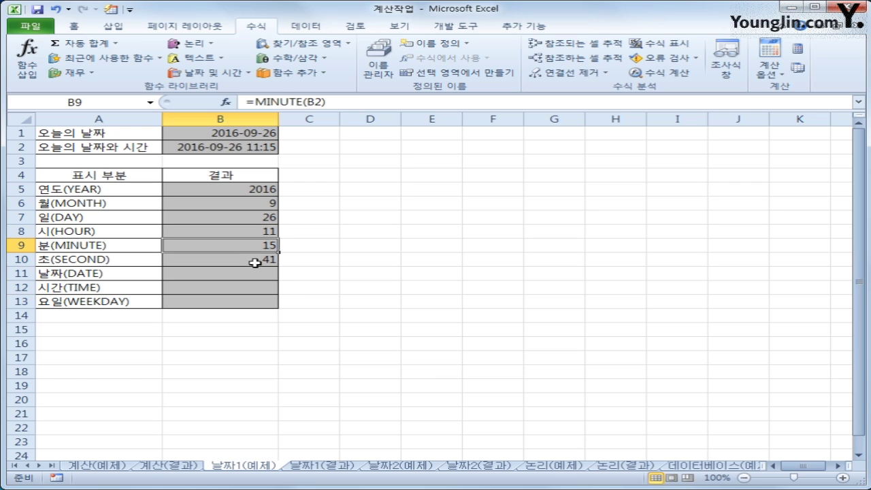
click(255, 260)
click(234, 289)
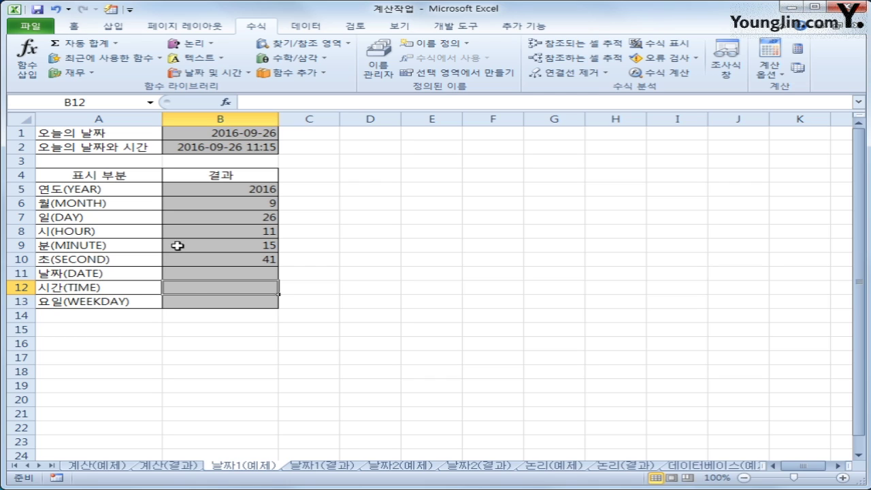
Step: Insert the DATE function in cell B11 with B5 as Year, B6 as Month and B7 as Day
click(217, 274)
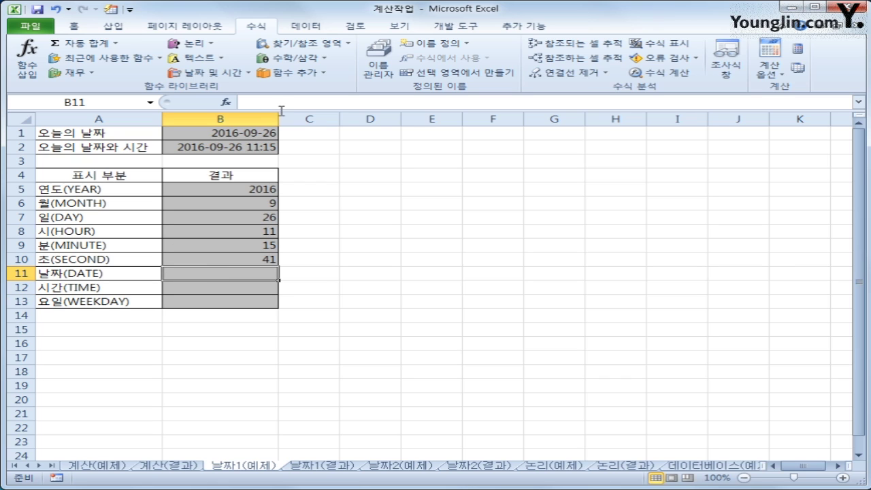
click(210, 73)
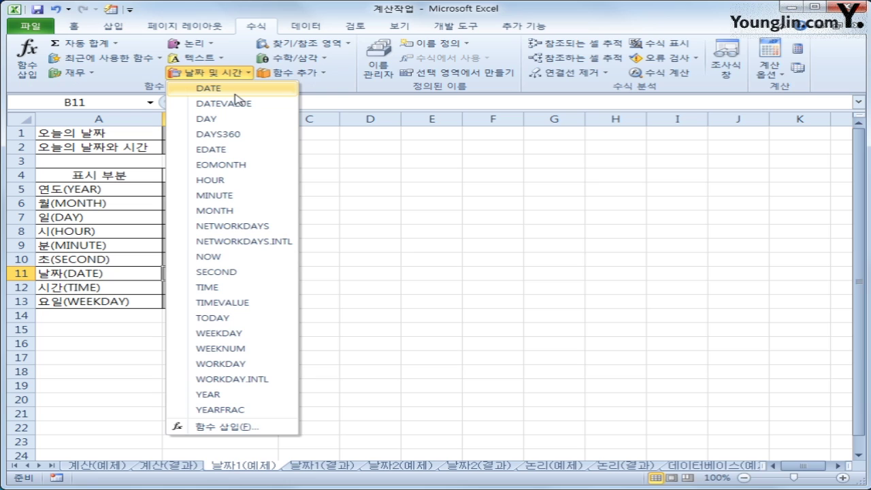
click(208, 88)
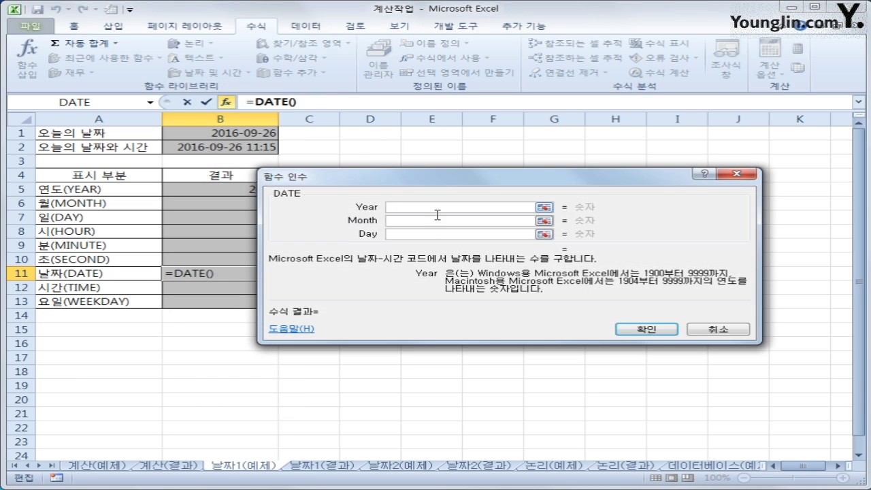
click(263, 185)
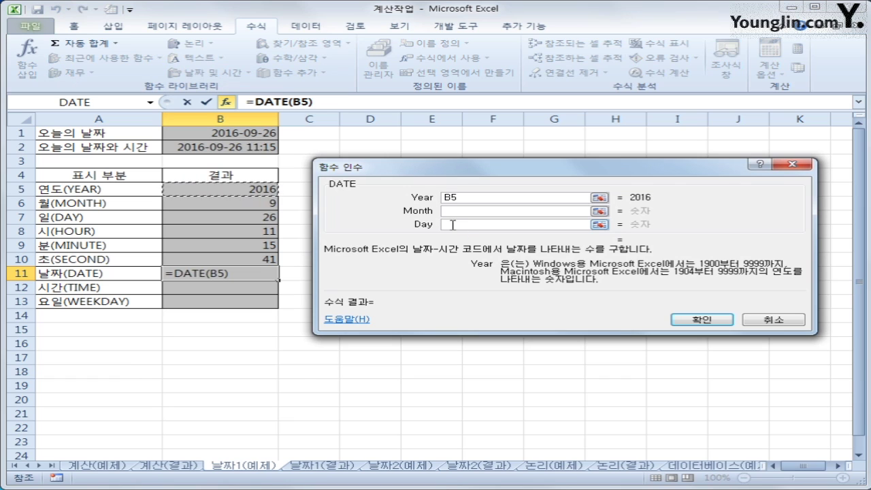
click(452, 213)
click(211, 203)
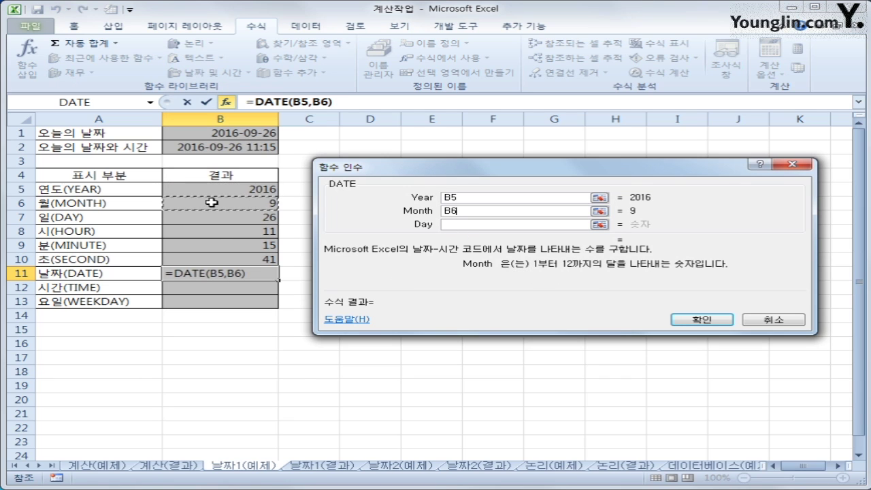
click(451, 225)
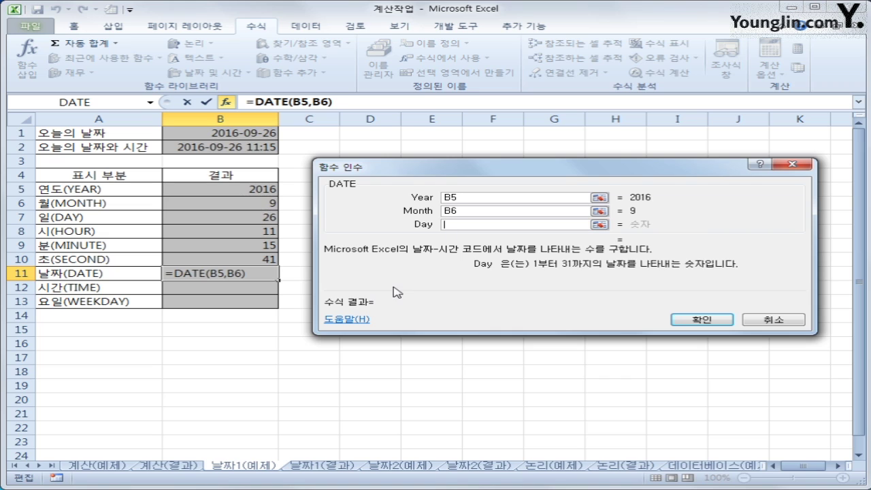
click(236, 217)
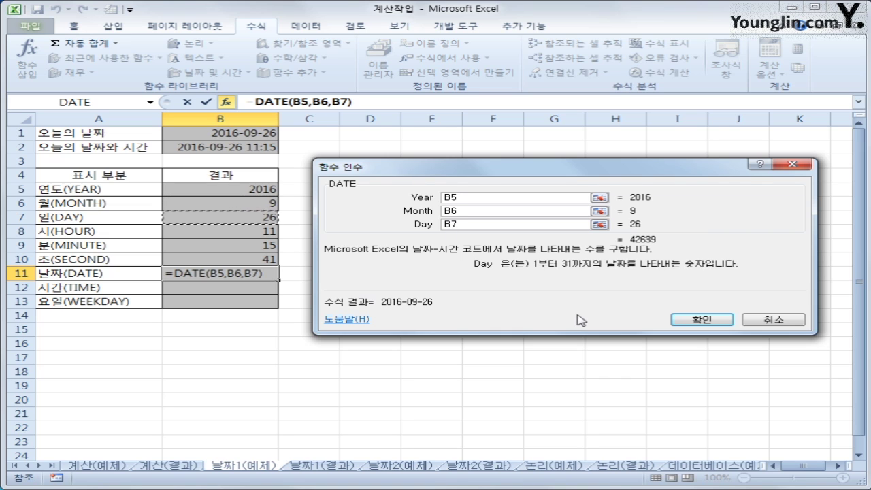
click(684, 322)
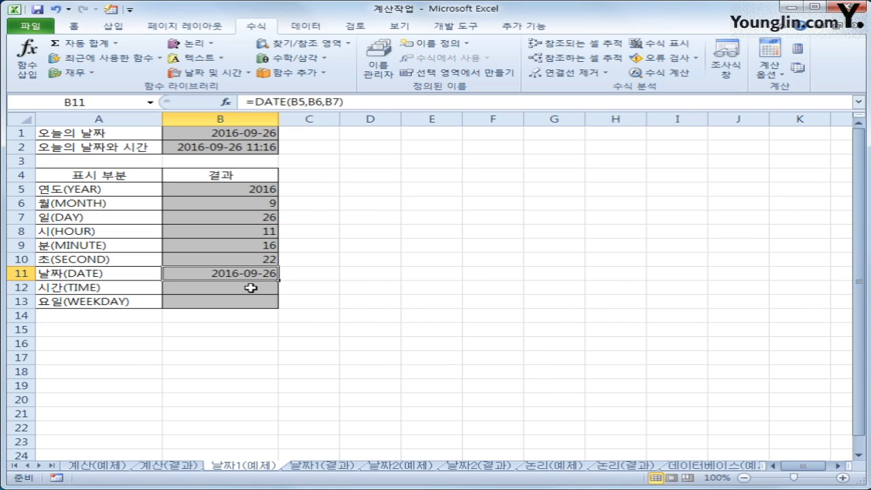
Step: Insert the TIME function in cell B12 with B8 as Hour, B9 as Minute and B10 as Second
click(211, 286)
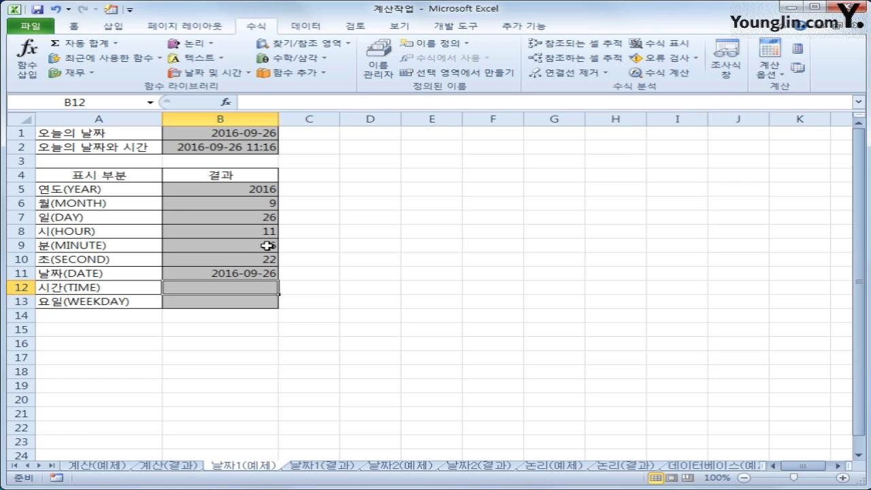
click(230, 73)
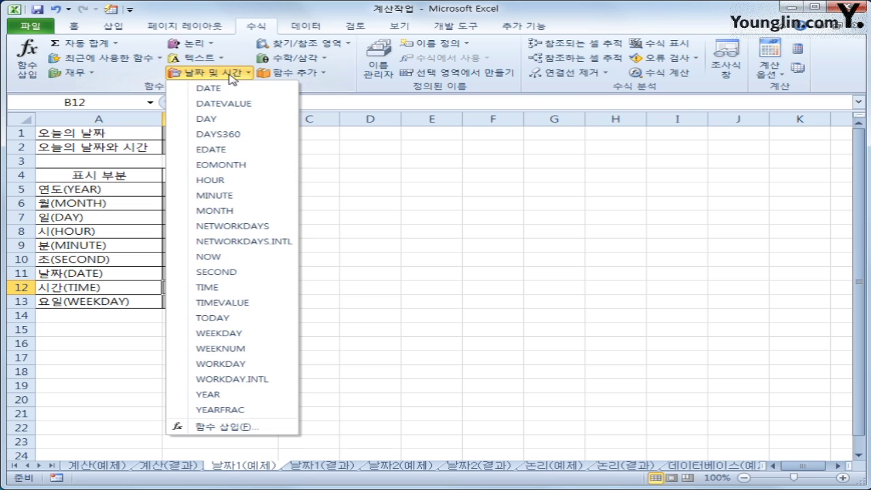
click(227, 288)
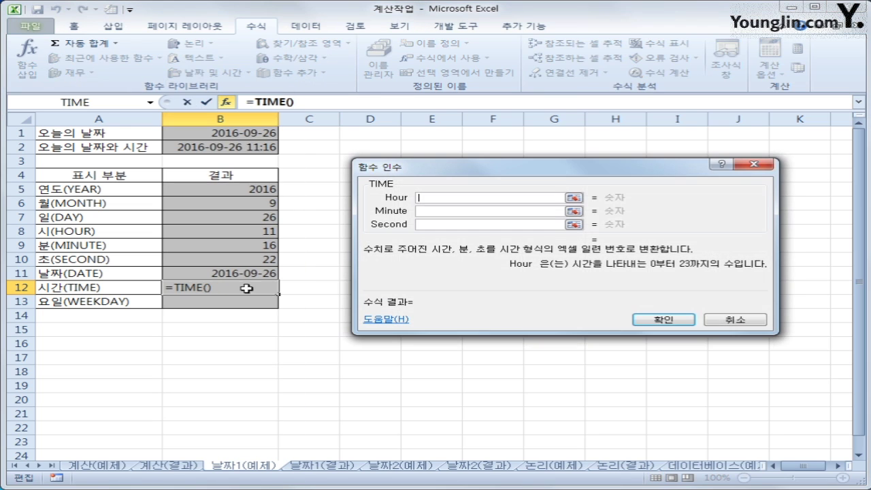
click(249, 231)
click(429, 211)
click(250, 246)
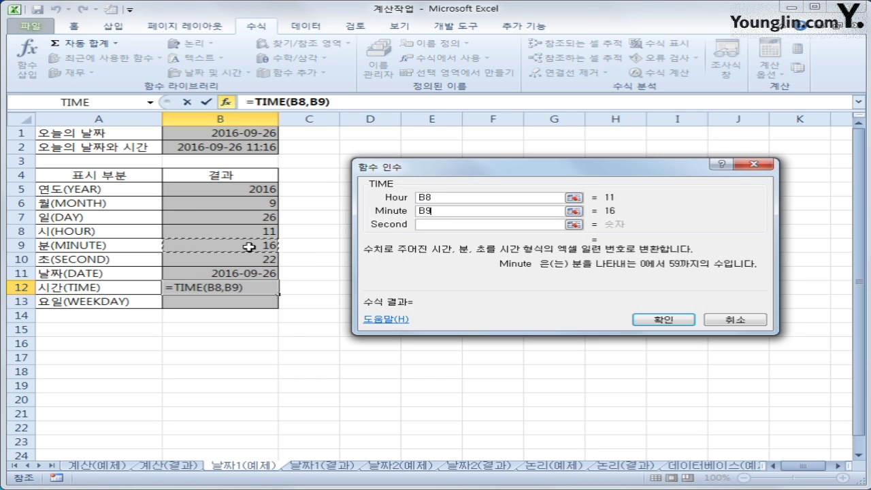
key(Tab)
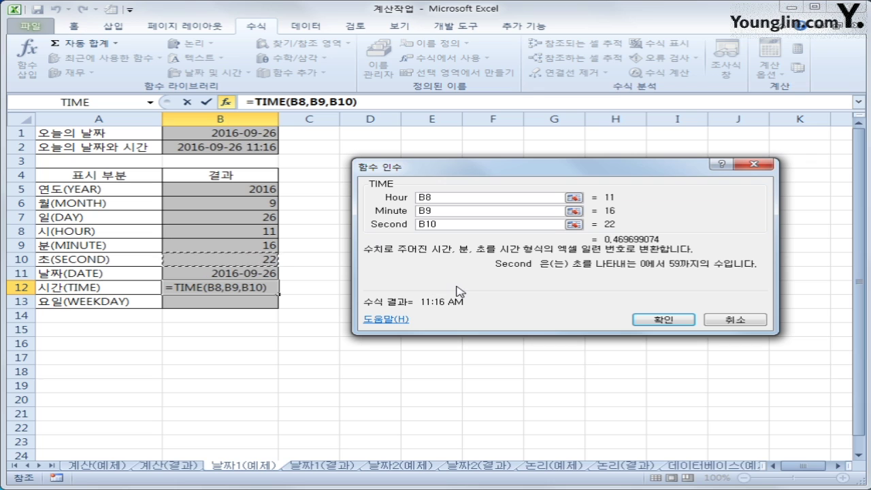
click(681, 321)
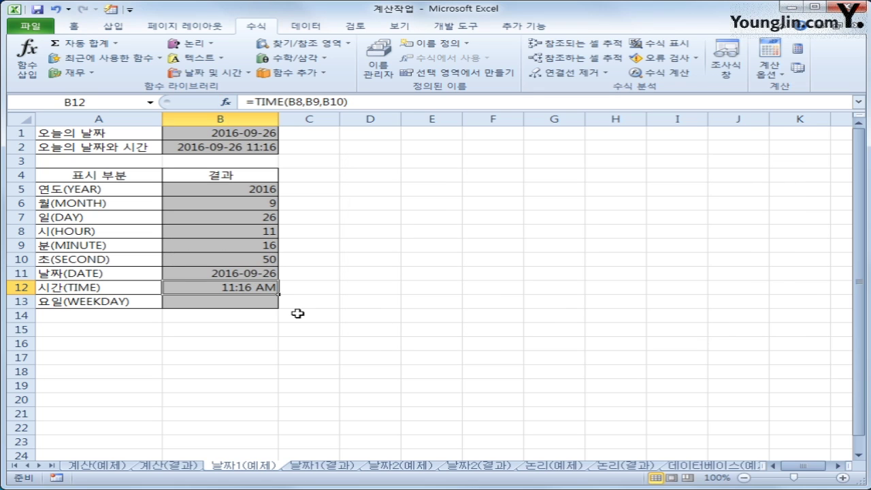
Step: Set up the WEEKDAY function in cell B13 with B2 as its serial number, and bring up the Return_type argument's description
click(272, 304)
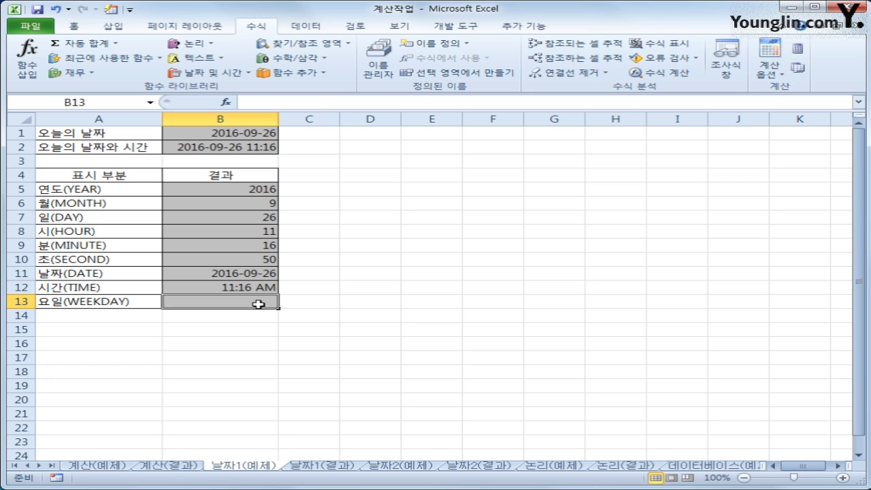
click(249, 71)
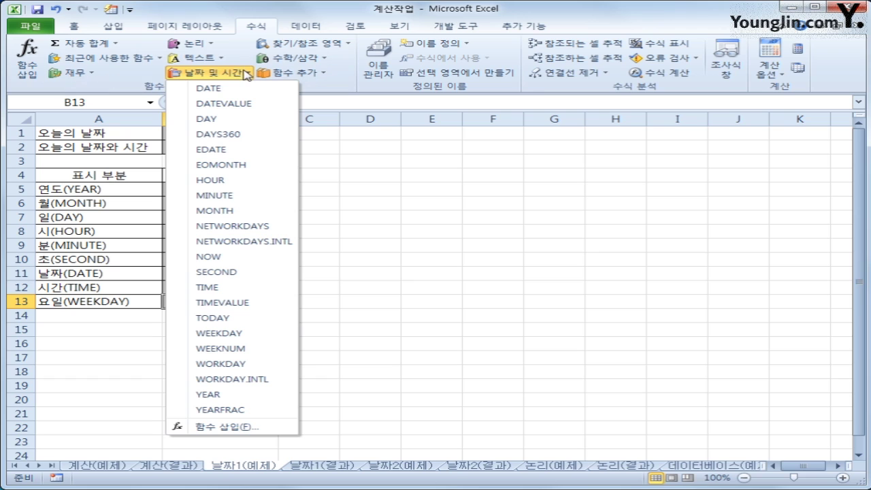
click(261, 342)
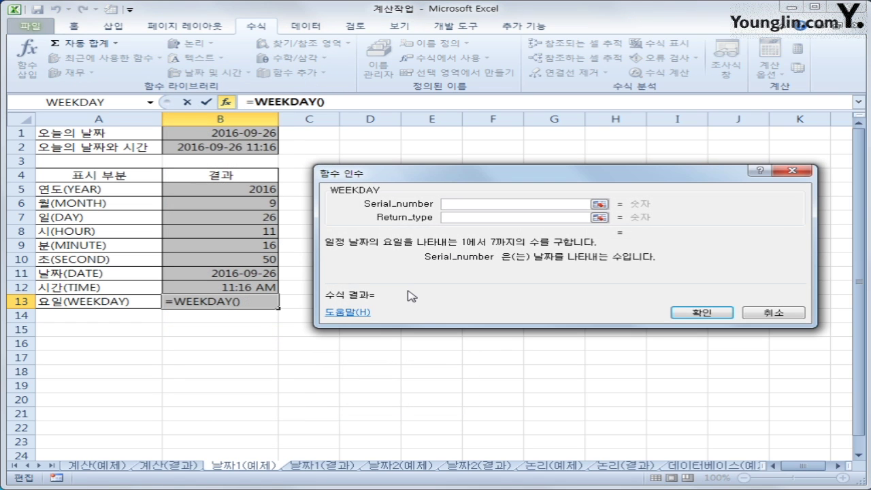
click(227, 148)
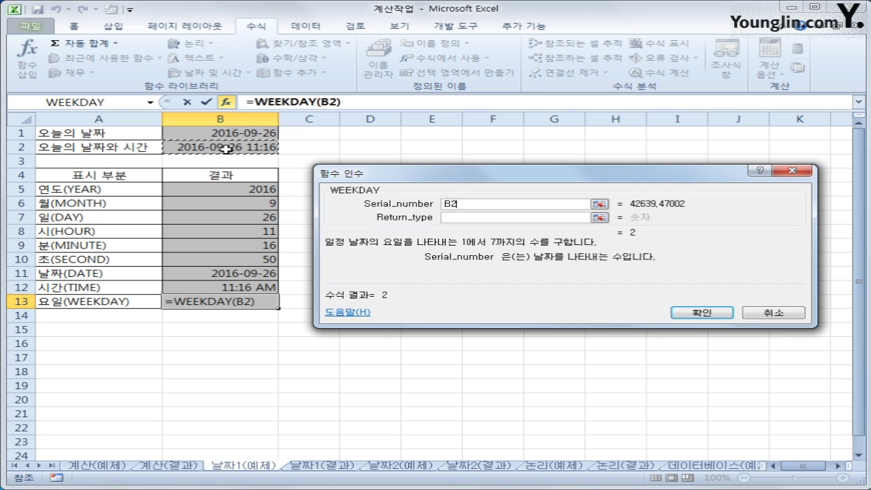
click(470, 219)
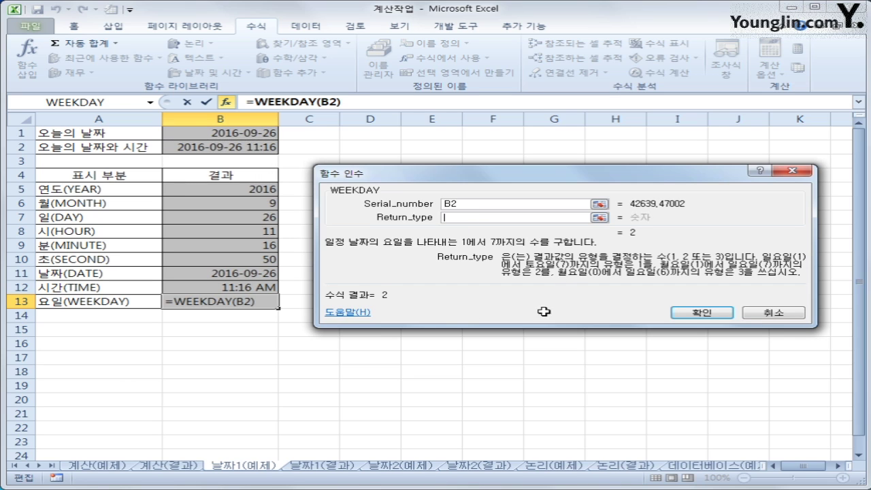
key(ctrl+2)
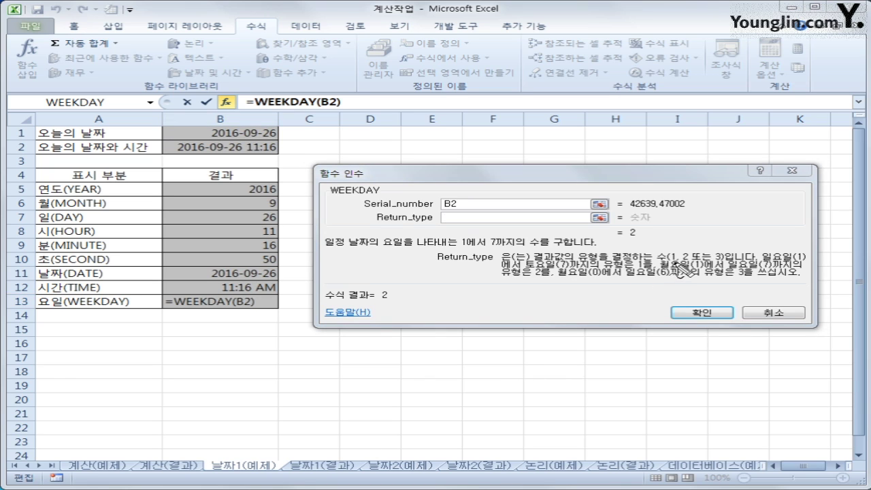
mouse_move(666, 260)
mouse_down()
mouse_move(722, 269)
mouse_move(728, 258)
mouse_move(733, 271)
mouse_up()
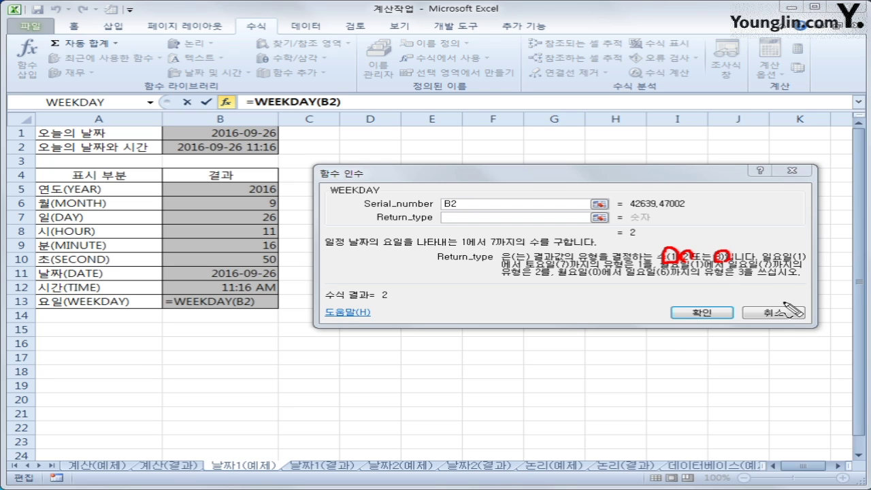
mouse_move(764, 261)
mouse_down()
mouse_move(807, 259)
mouse_move(816, 269)
mouse_up()
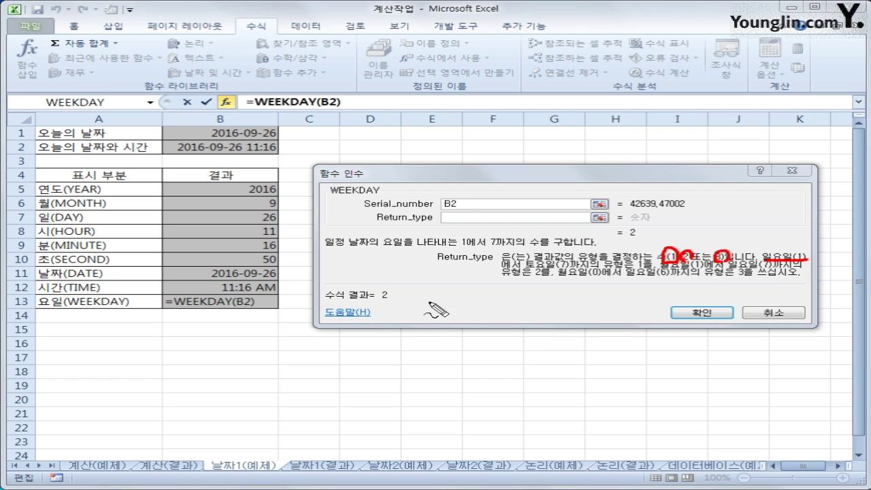
mouse_move(430, 295)
mouse_down()
mouse_move(429, 315)
mouse_move(571, 306)
mouse_move(563, 318)
mouse_up()
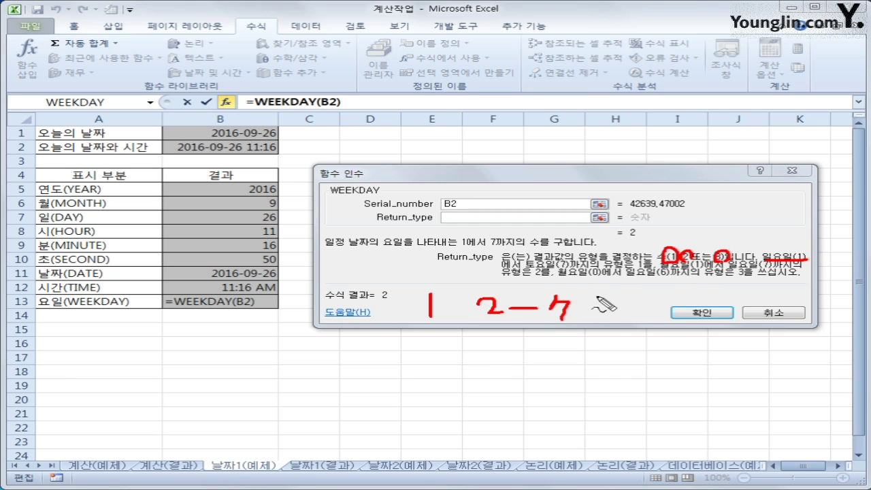
key(e)
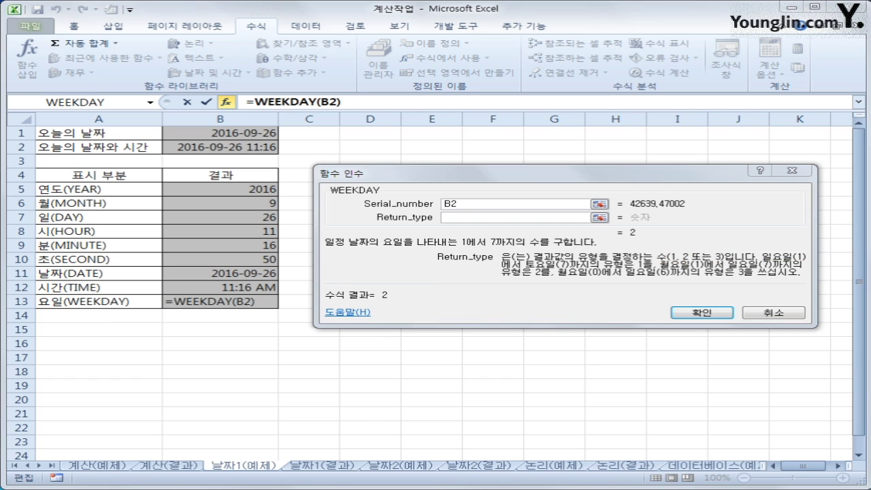
mouse_move(413, 296)
mouse_down()
mouse_move(422, 313)
mouse_move(434, 313)
mouse_up()
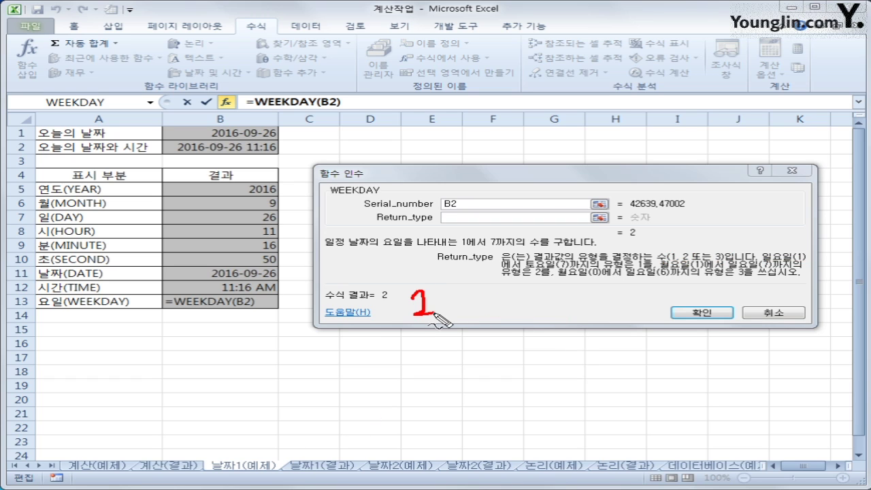
mouse_move(467, 216)
mouse_down()
mouse_move(466, 232)
mouse_move(498, 232)
mouse_up()
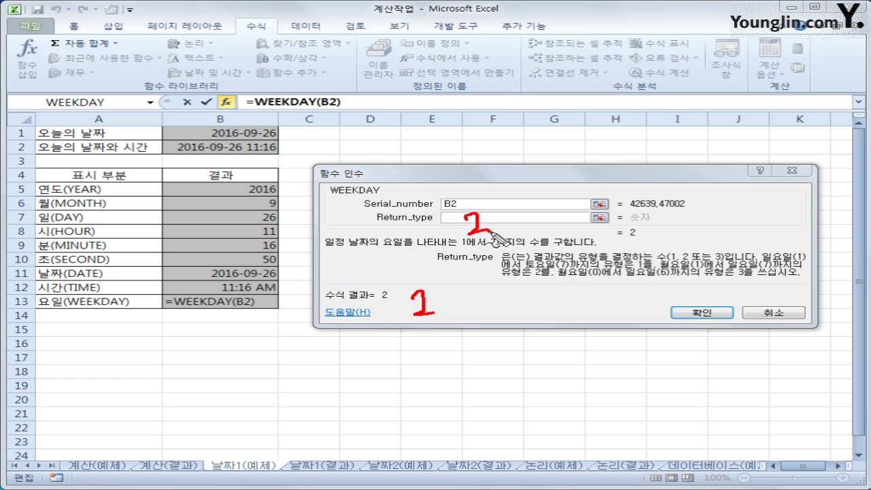
click(505, 294)
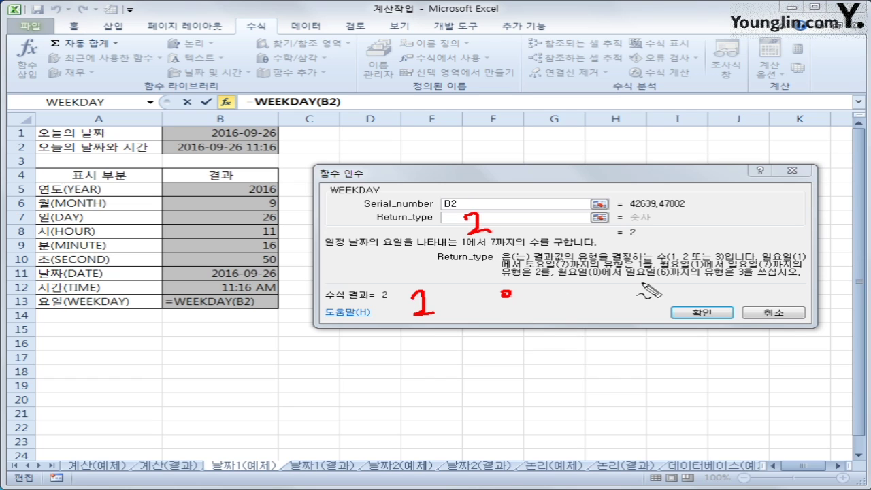
drag(664, 268, 778, 270)
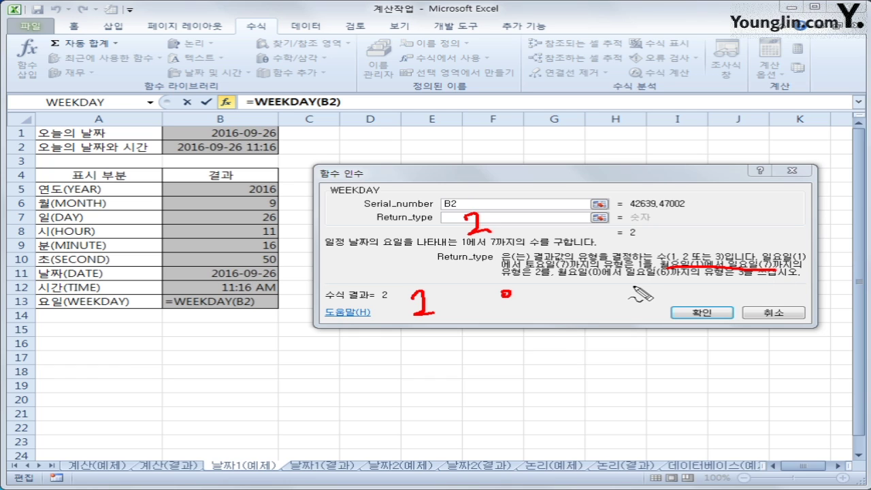
key(Escape)
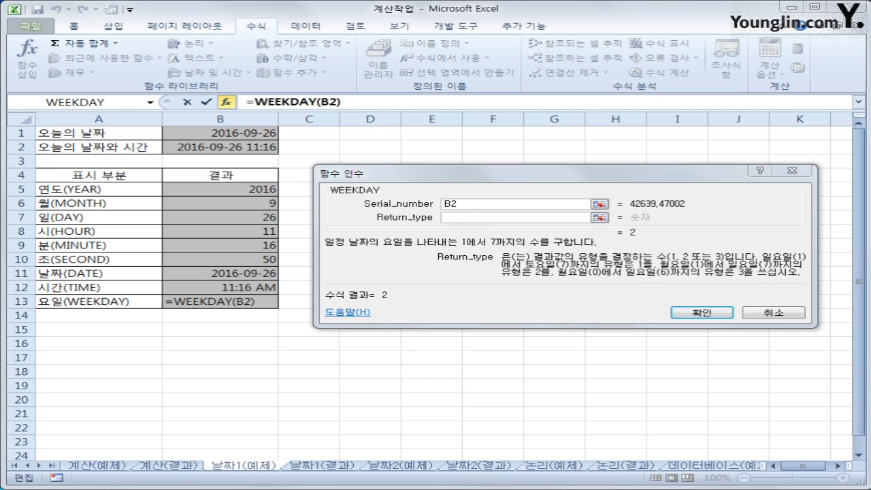
key(ctrl+2)
mouse_move(451, 222)
mouse_down()
mouse_move(471, 236)
mouse_move(451, 240)
mouse_up()
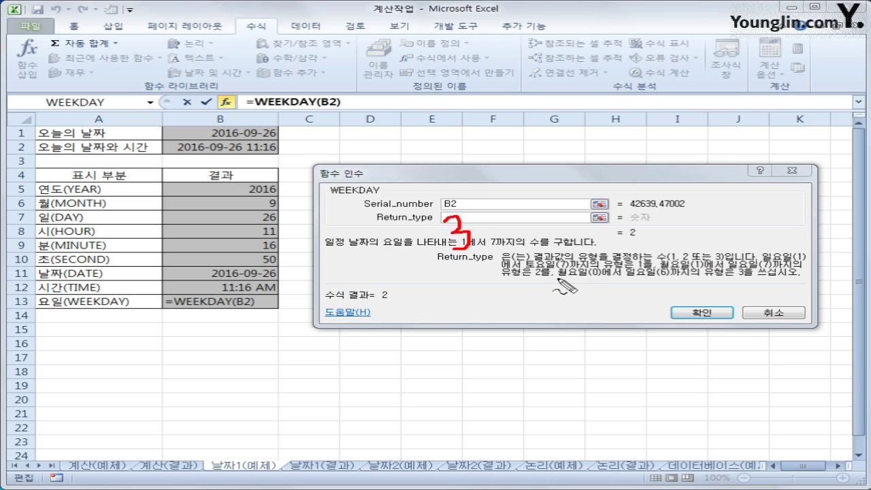
drag(556, 277, 674, 278)
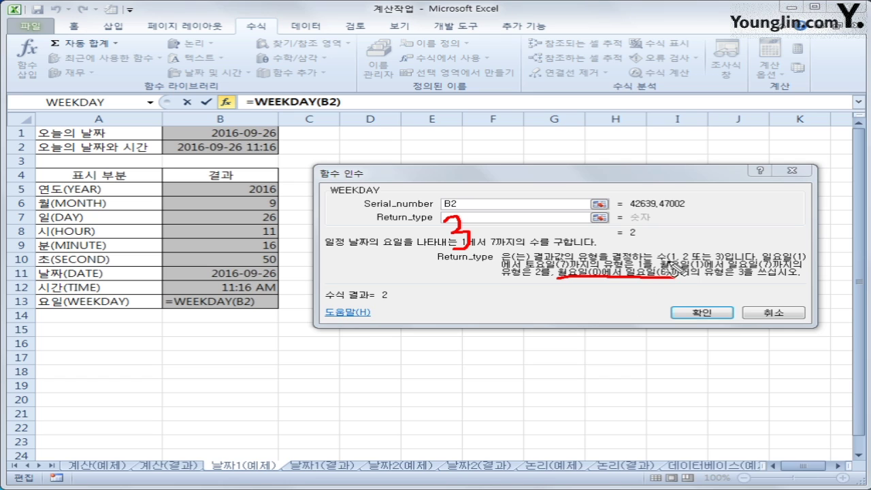
mouse_move(675, 249)
mouse_down()
mouse_move(659, 260)
mouse_move(683, 265)
mouse_up()
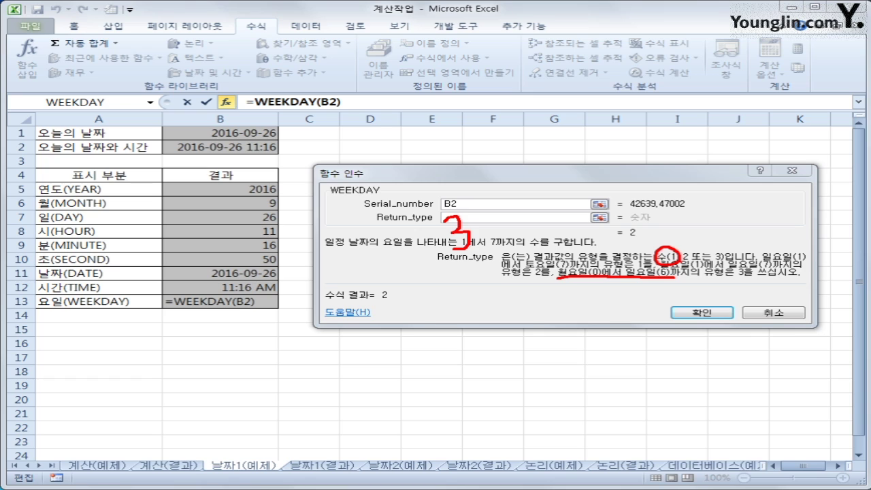
key(Escape)
Step: Complete the WEEKDAY function in cell B13, leaving its Return_type argument blank
click(474, 207)
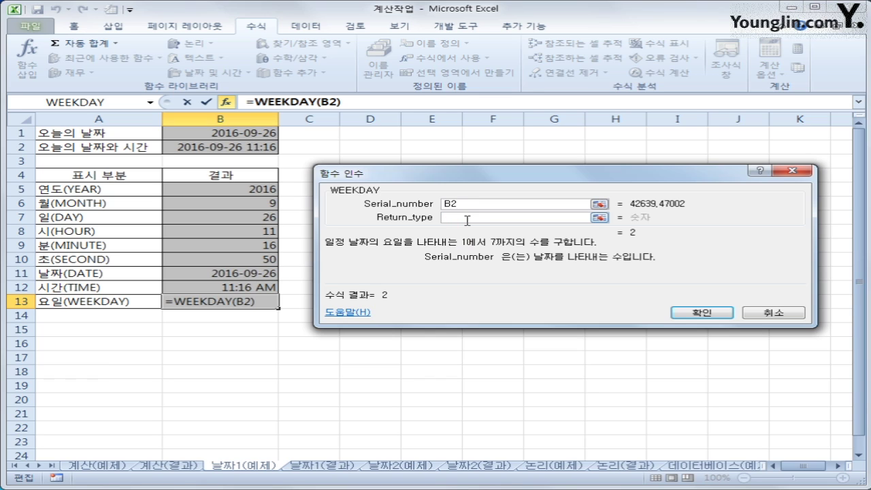
click(467, 218)
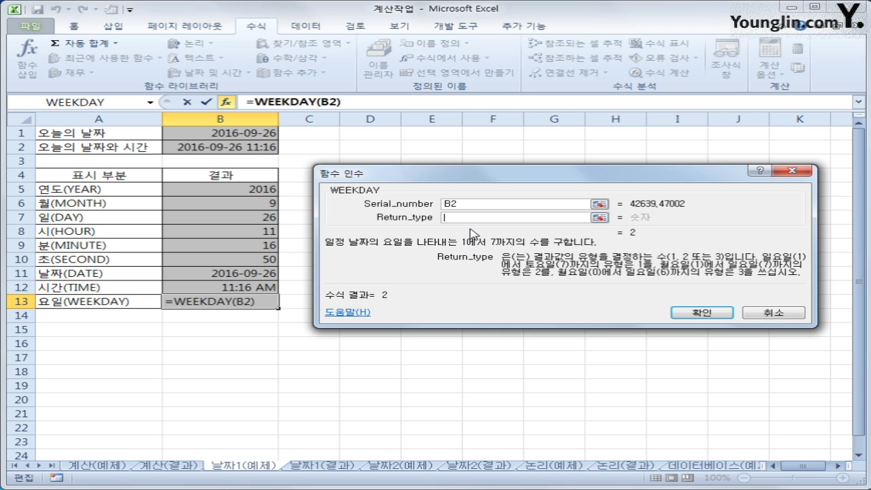
click(704, 314)
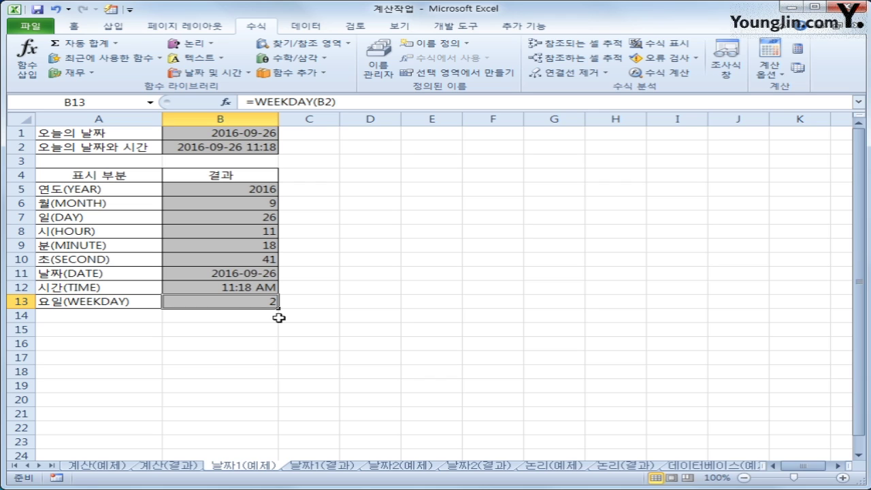
Step: Compare the completed 날짜1(예제) sheet with the answers on the 날짜1(결과) sheet
click(328, 467)
click(267, 465)
click(303, 469)
click(265, 468)
click(298, 469)
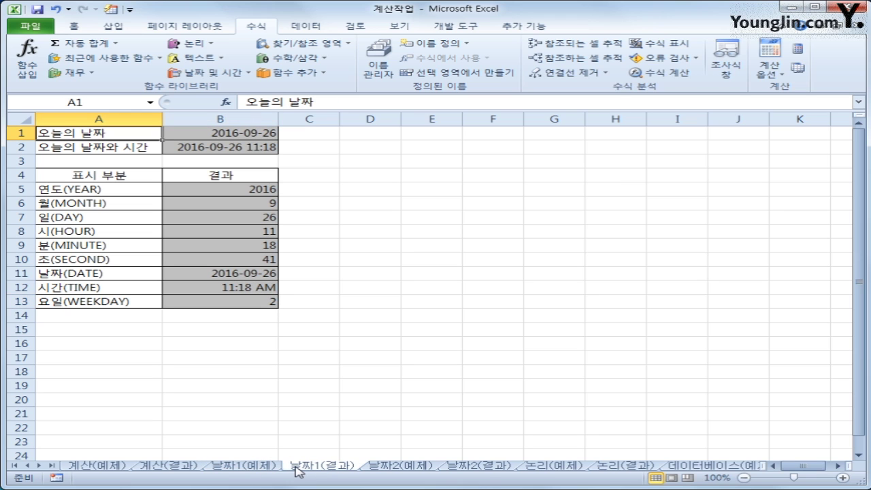
Step: Go to the 날짜2(예제) sheet and compare its empty tables with the answers on the 날짜2(결과) sheet
click(392, 470)
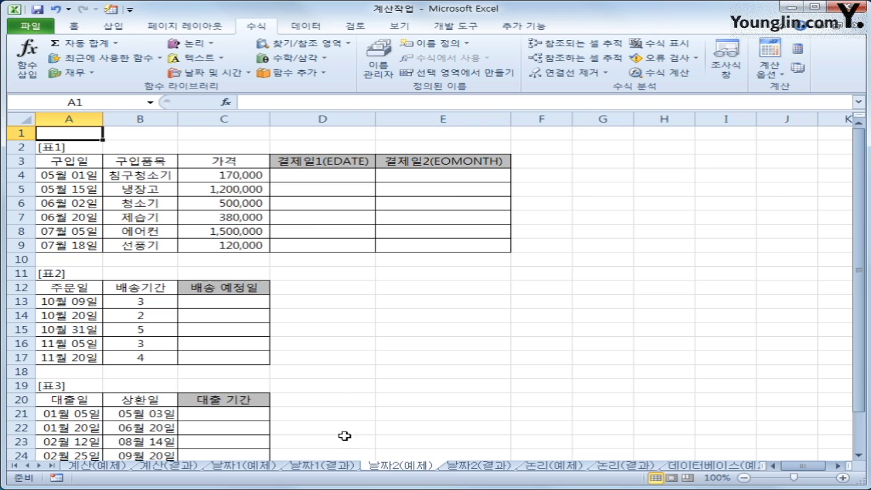
click(460, 469)
click(420, 468)
click(467, 468)
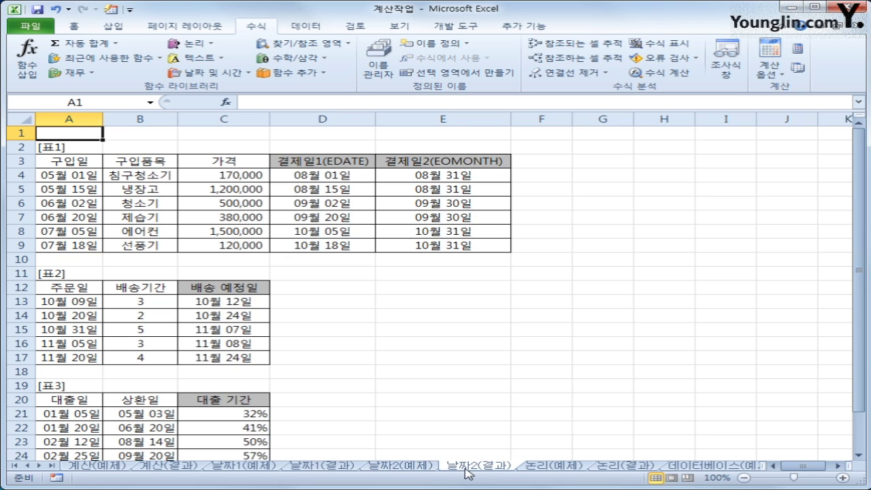
click(403, 466)
Step: Examine the 구입일, 구입품목 and 가격 columns of [표1] and the empty 결제일1(EDATE) cells D4:D9
click(293, 175)
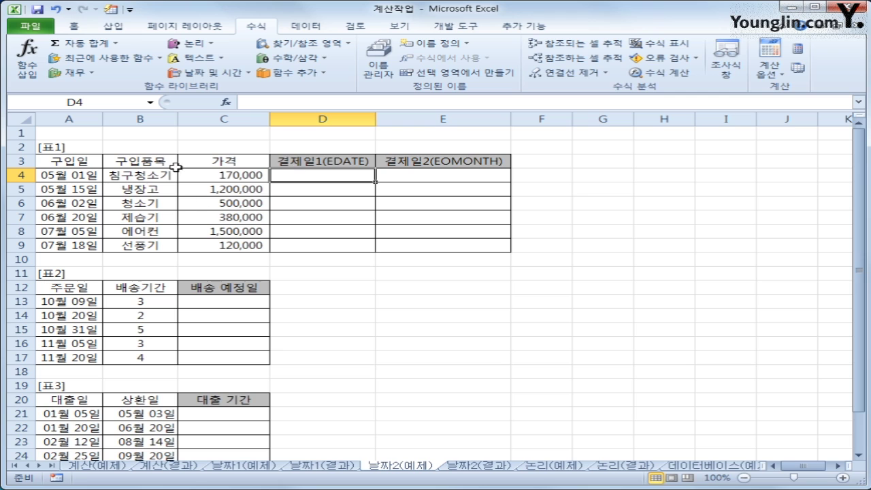
drag(91, 179, 92, 246)
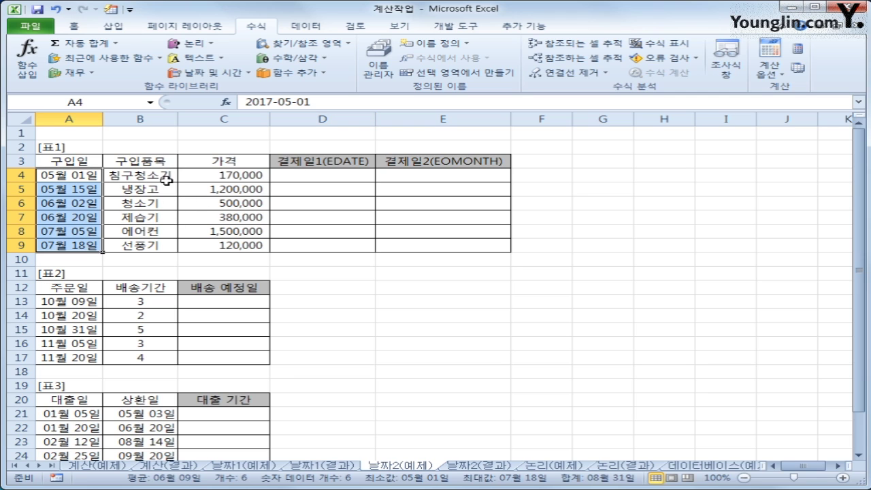
drag(167, 176, 159, 247)
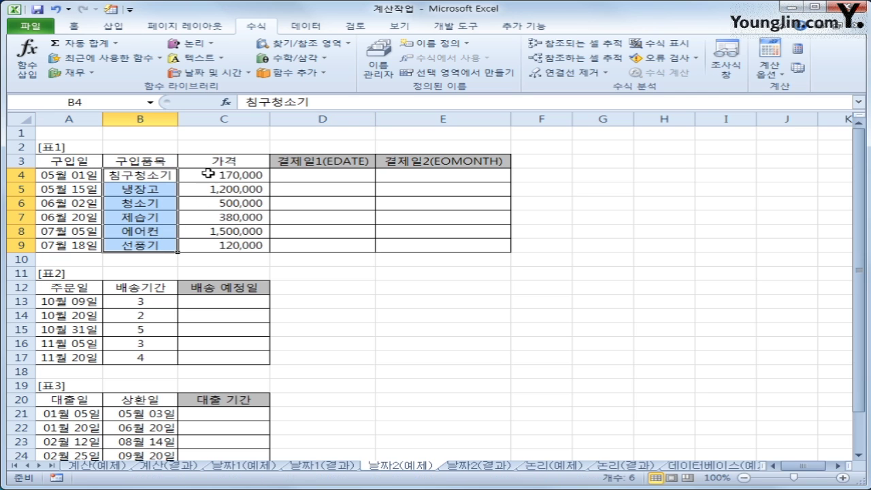
drag(208, 173, 213, 242)
click(289, 177)
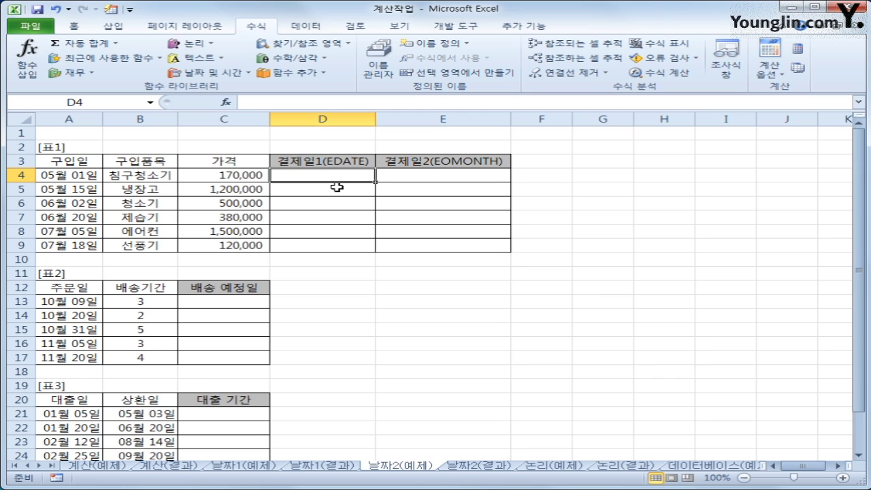
drag(334, 175, 332, 245)
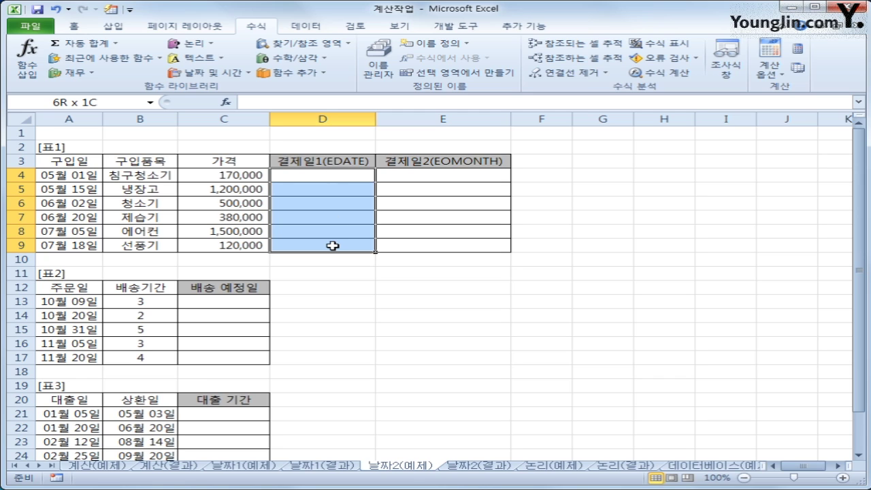
click(333, 245)
Step: Insert the EDATE function in cell D4 with A4 as Start_date and 3 as Months, and fill it down to D9
click(323, 179)
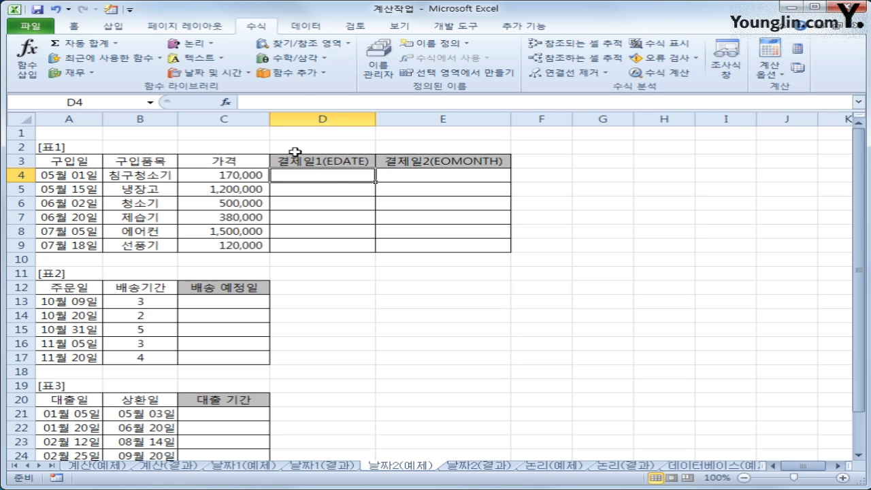
click(228, 76)
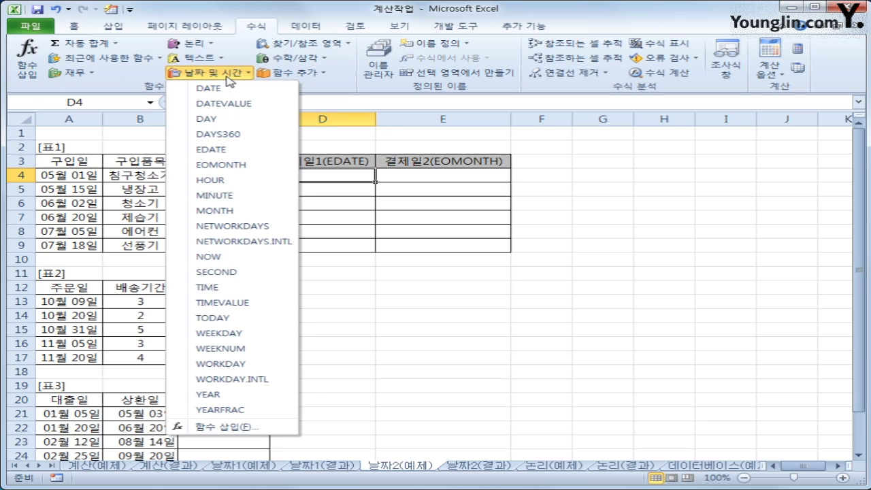
click(232, 151)
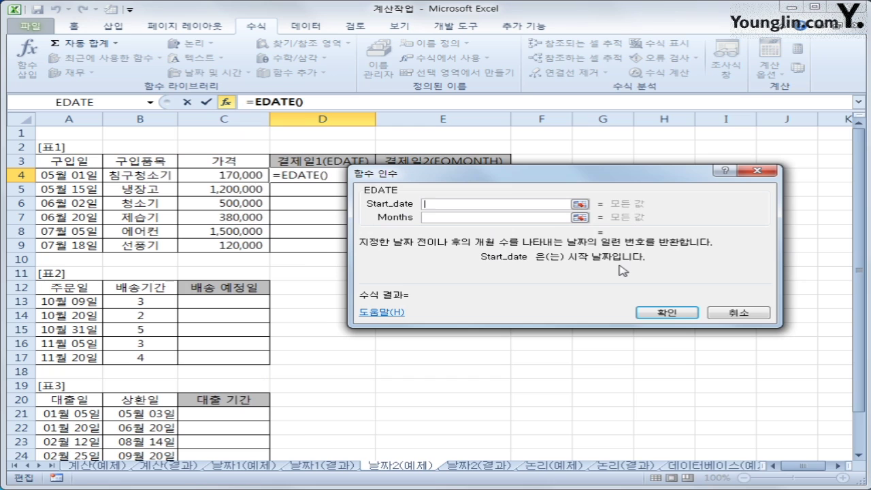
drag(592, 174, 569, 245)
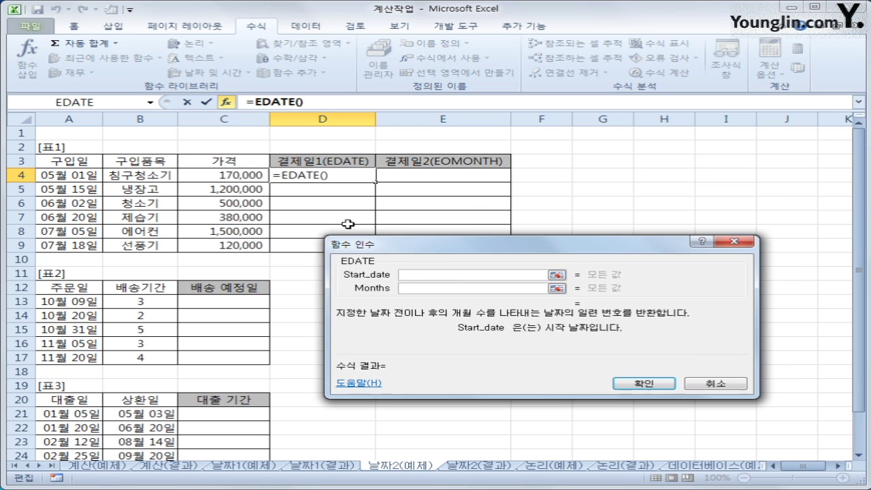
click(71, 175)
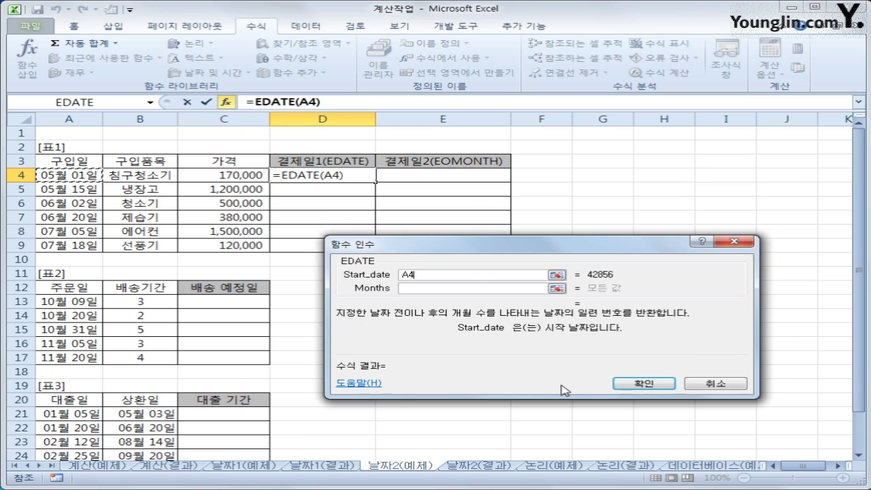
click(457, 289)
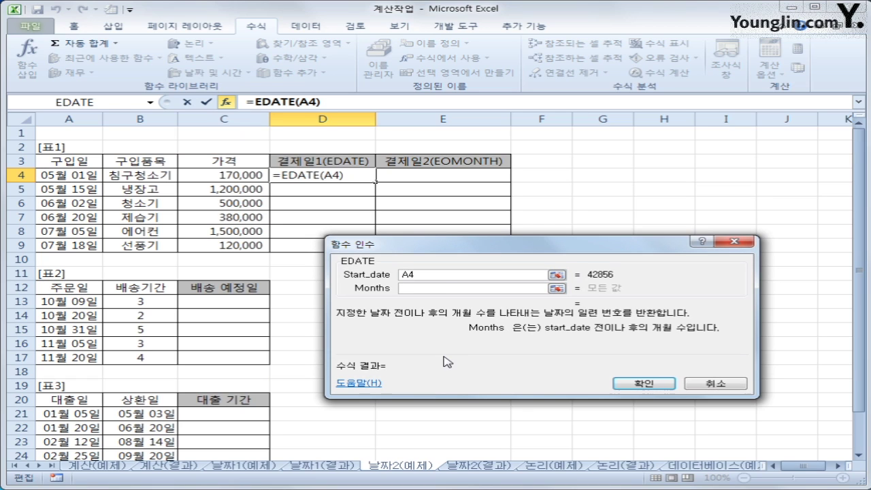
text(3)
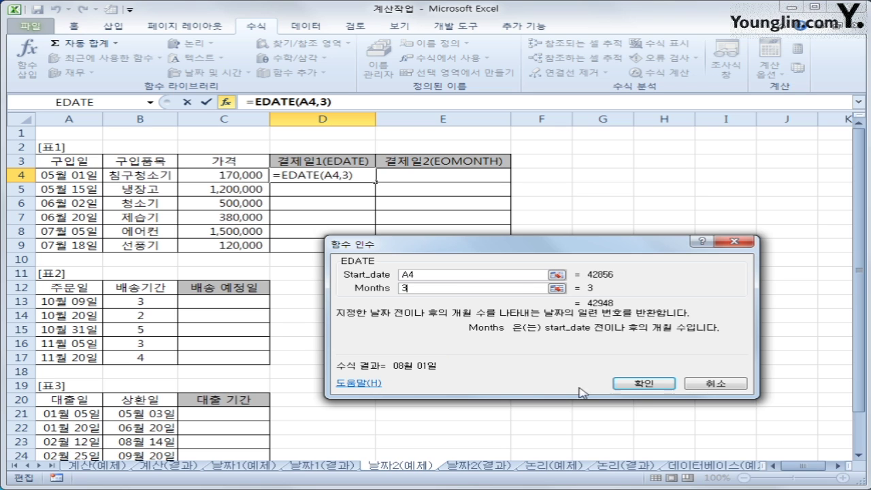
click(658, 384)
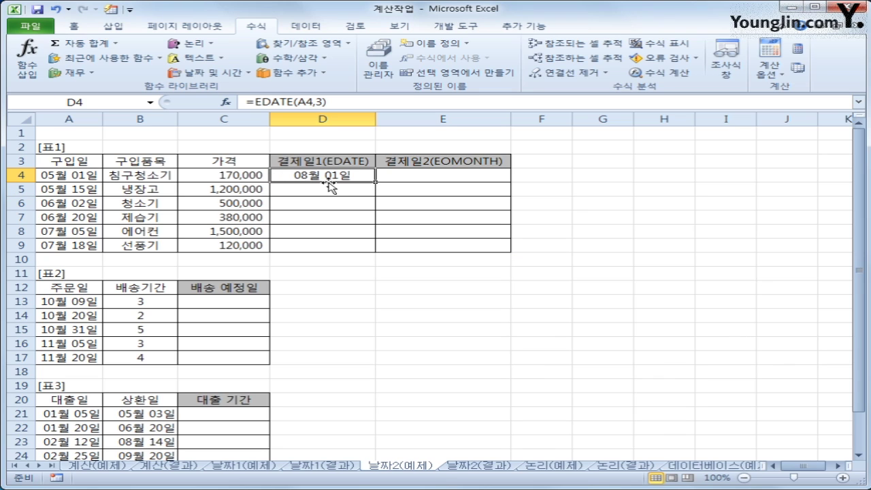
drag(377, 183, 375, 253)
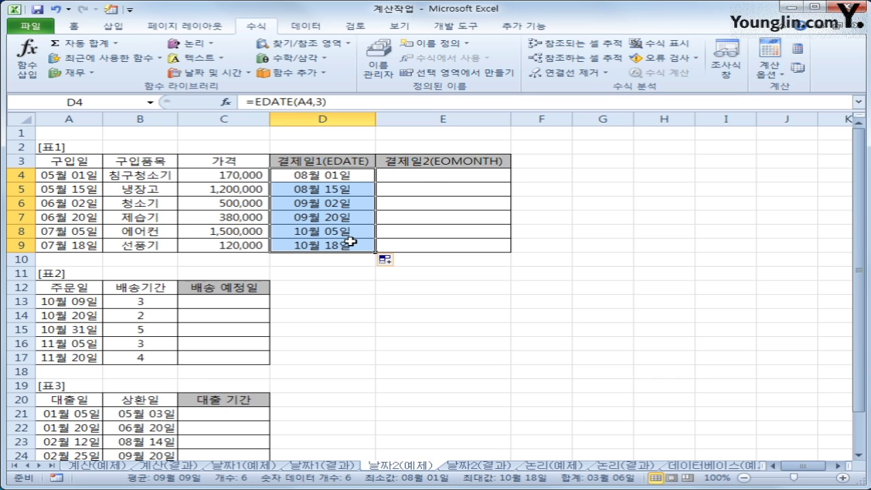
Step: Insert the EOMONTH function in cell E4 with A4 as Start_date and 3 as Months
click(423, 177)
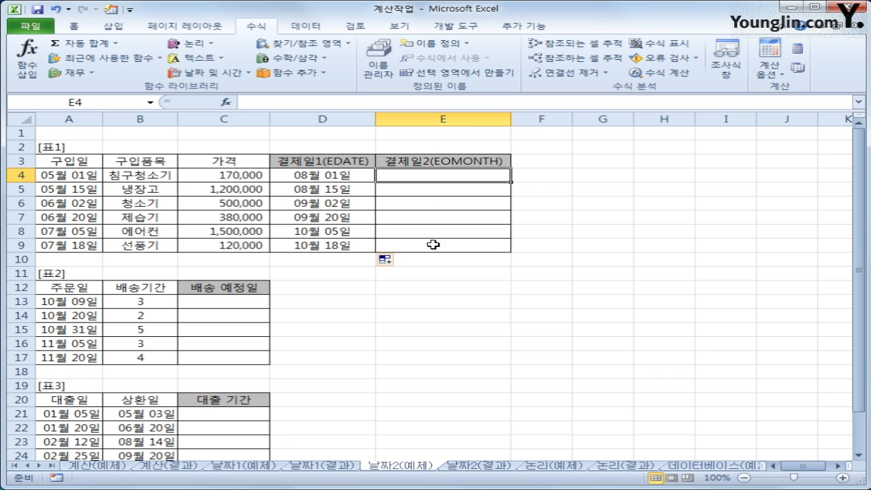
click(330, 177)
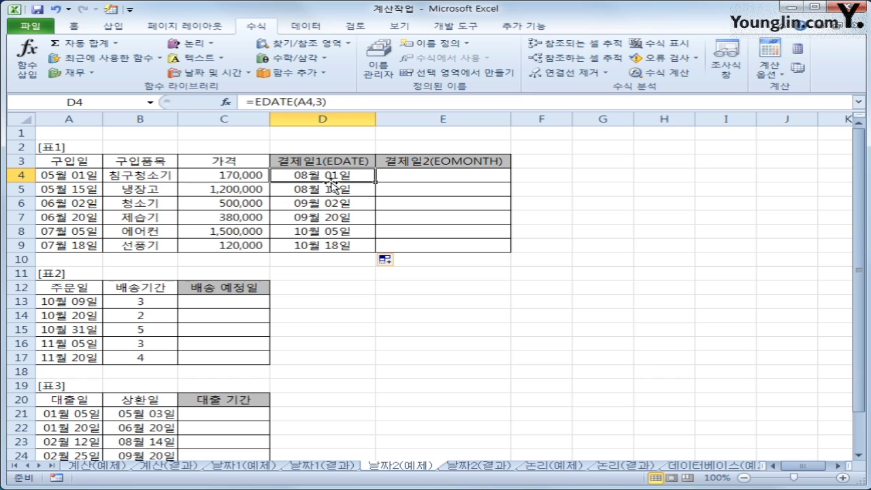
click(415, 177)
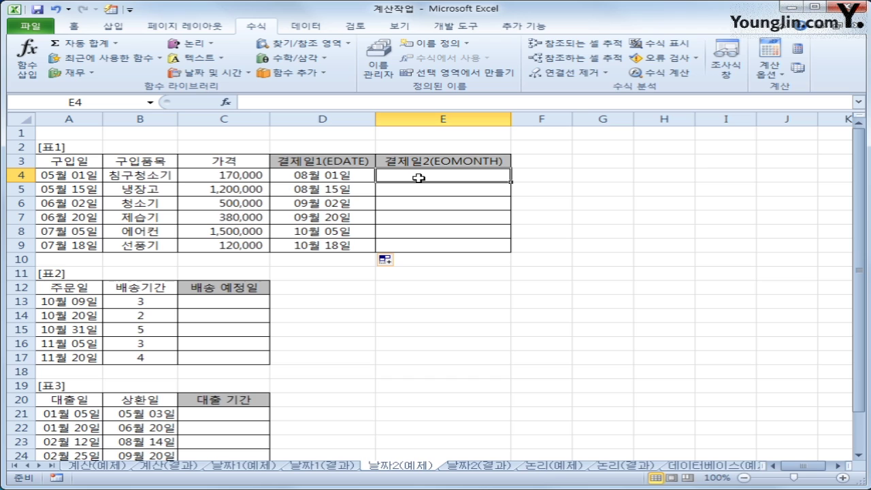
click(238, 73)
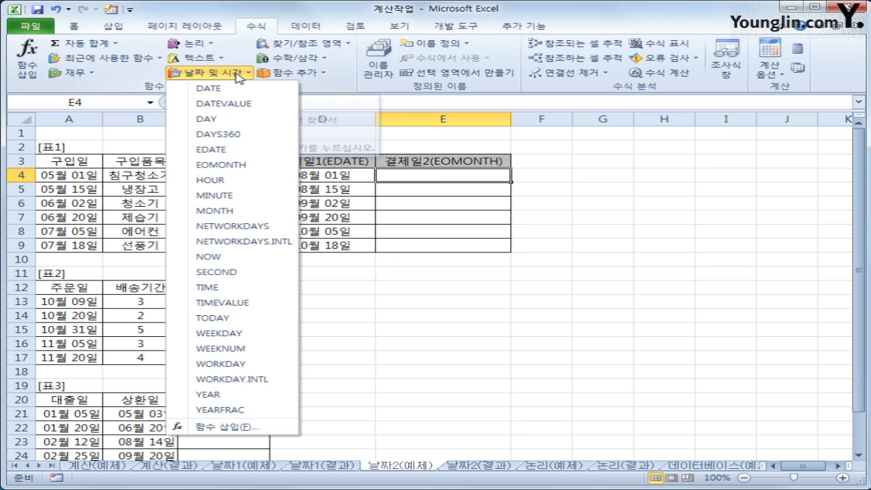
click(235, 169)
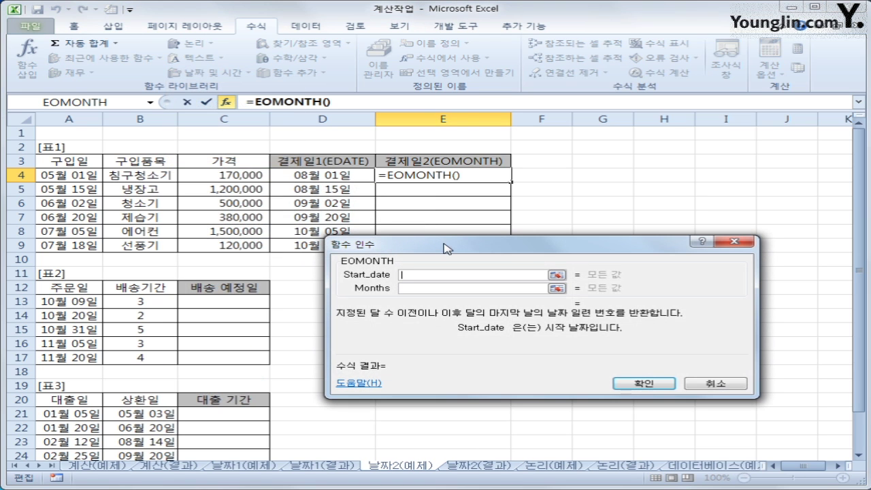
click(80, 179)
click(414, 288)
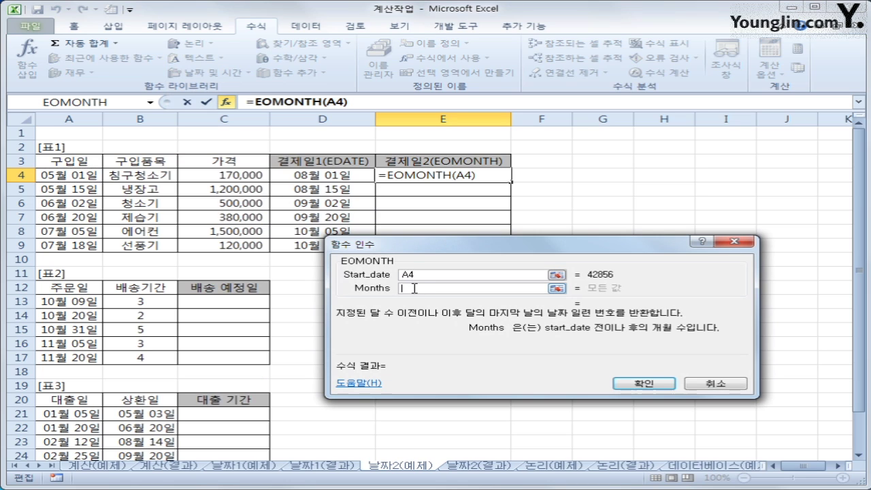
text(3)
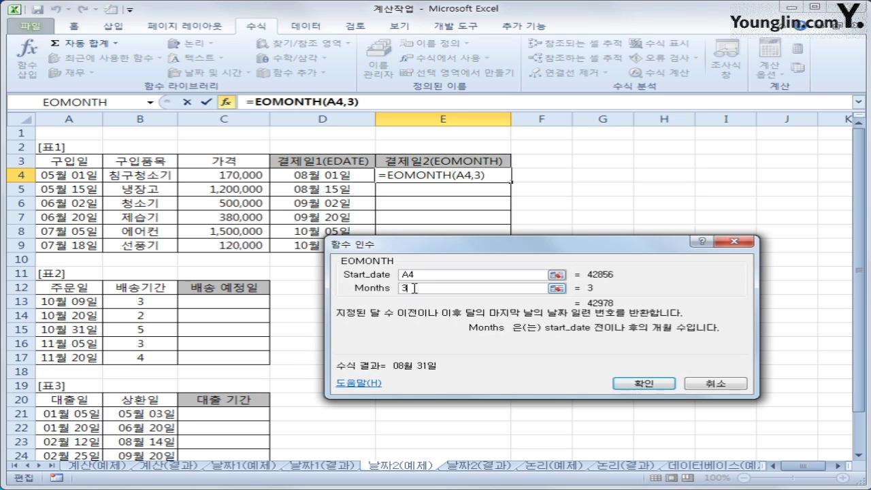
click(629, 384)
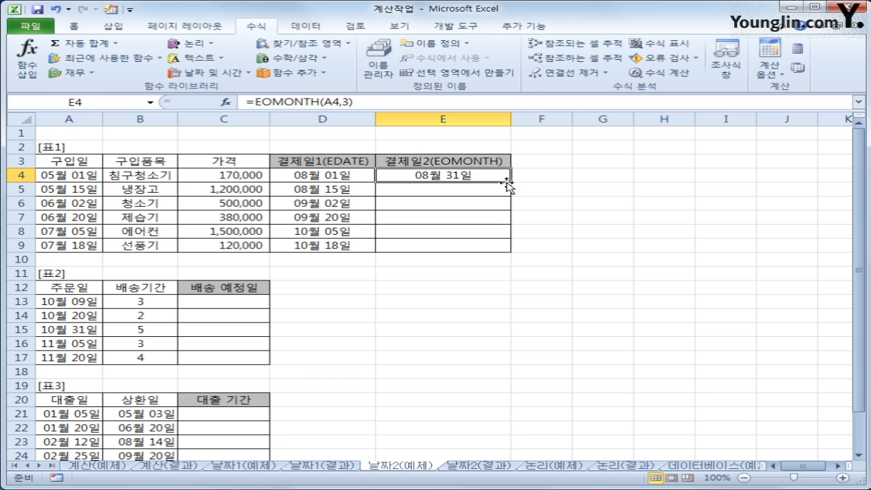
Step: Fill the EOMONTH formula in E4 down to E9
drag(510, 183, 507, 253)
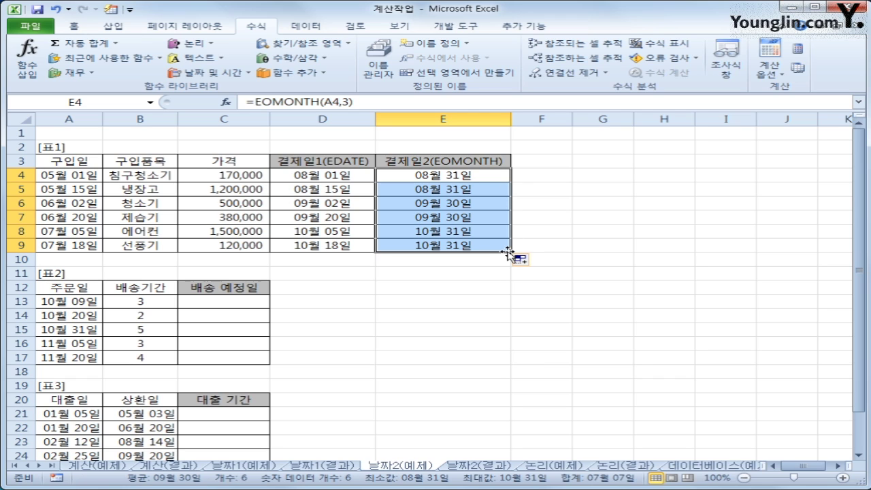
Step: Insert the WORKDAY function in cell C13 with A13 as Start_date and B13 as Days, and fill it down to C17
click(257, 310)
click(257, 298)
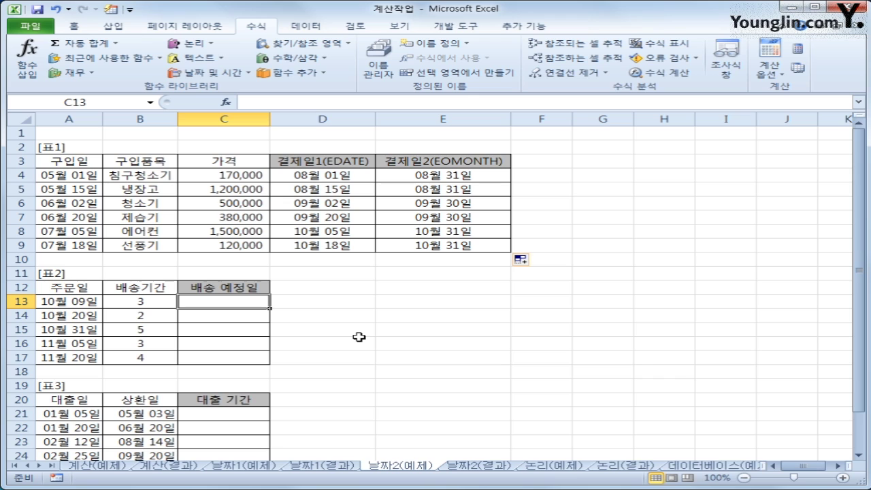
drag(120, 300, 128, 353)
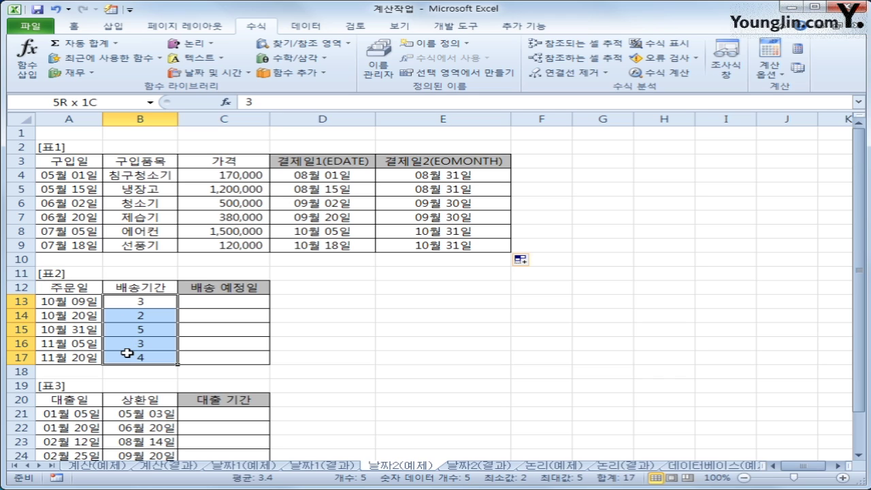
click(204, 303)
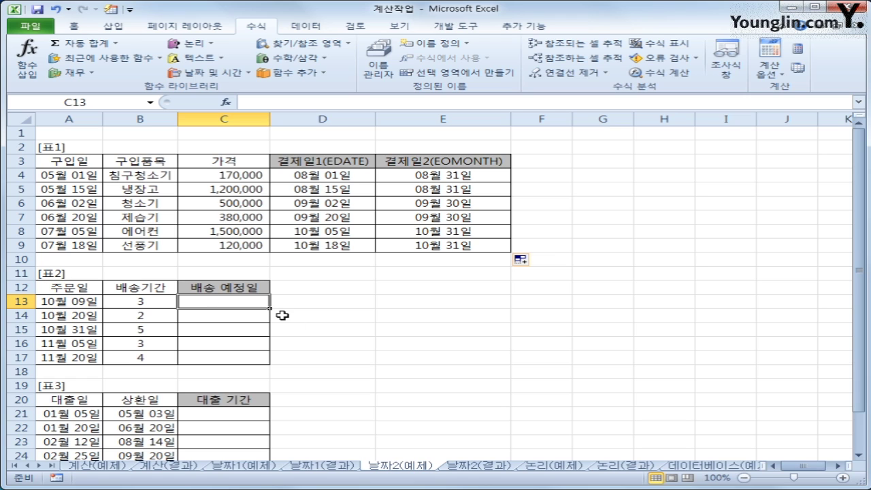
click(227, 75)
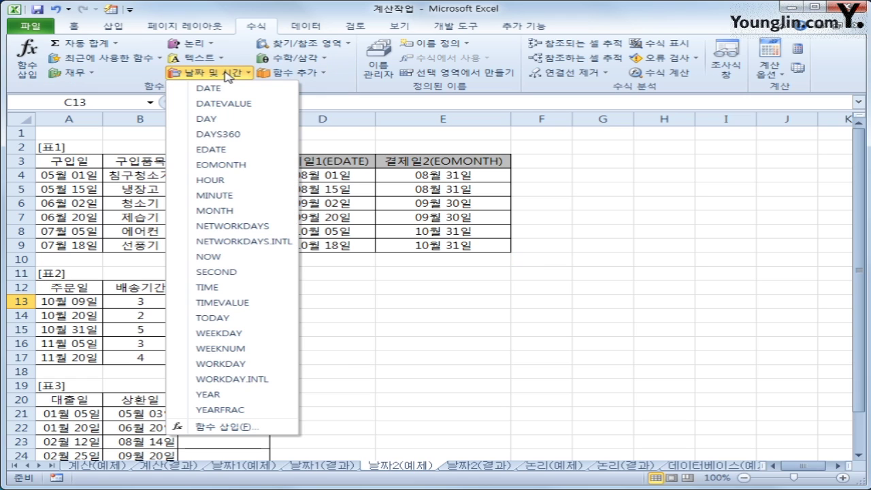
click(251, 365)
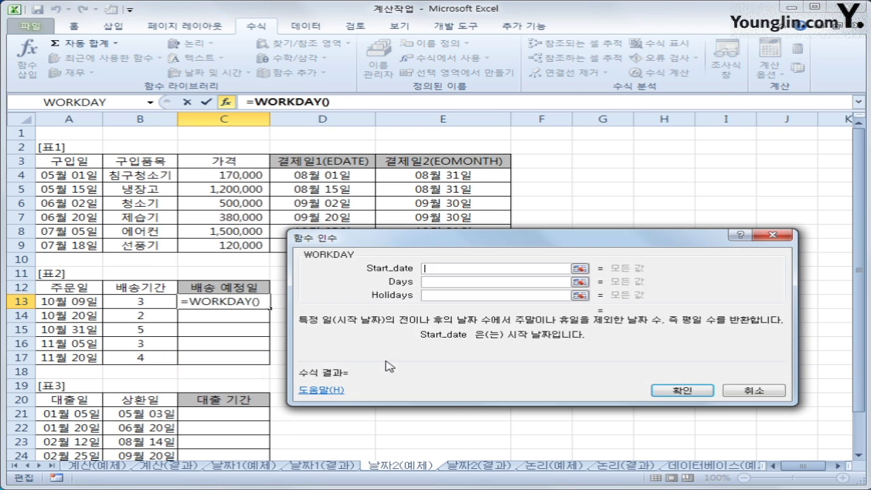
click(90, 304)
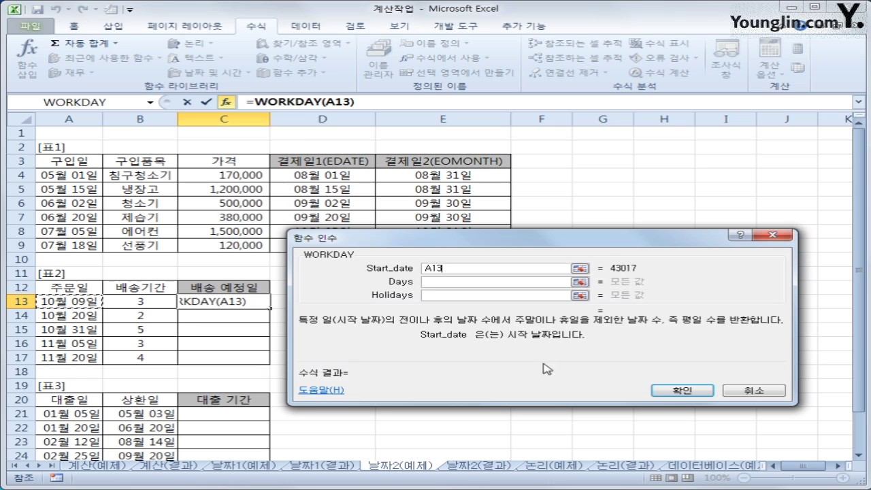
click(457, 283)
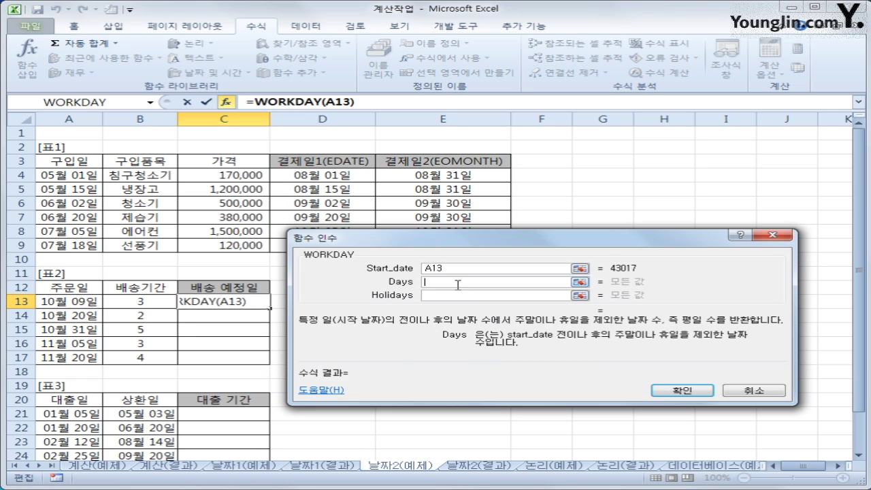
click(144, 303)
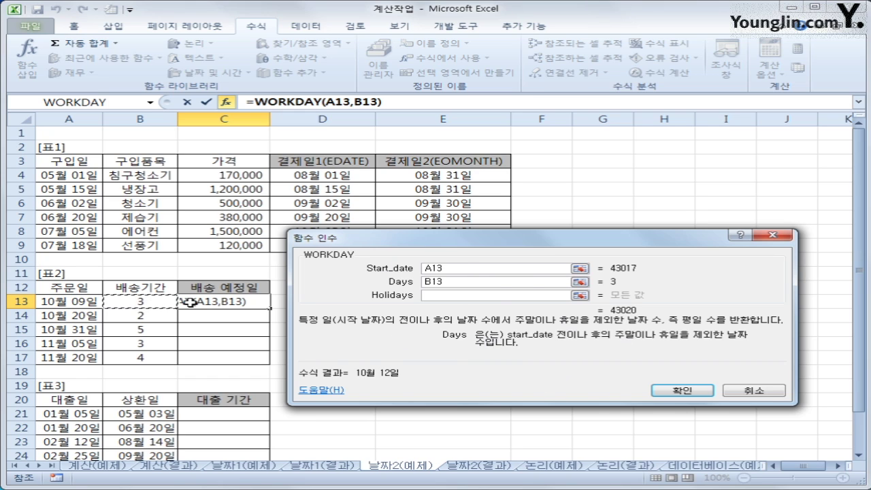
click(683, 394)
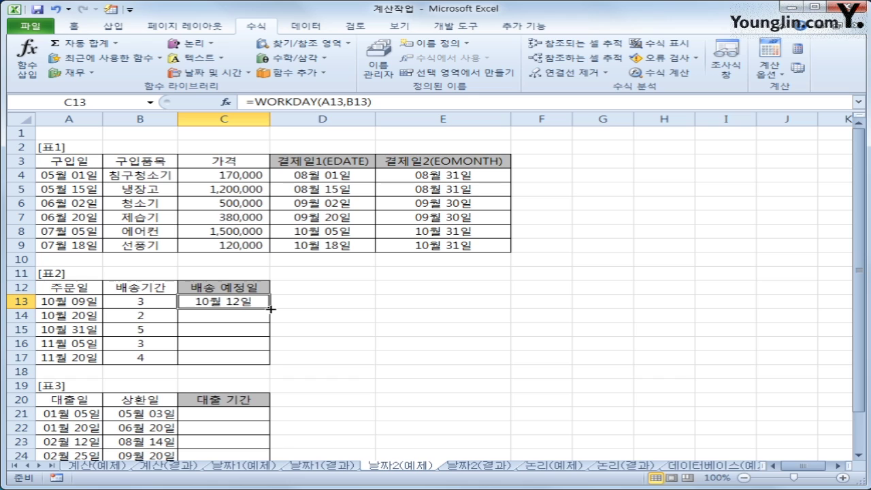
drag(271, 309, 270, 365)
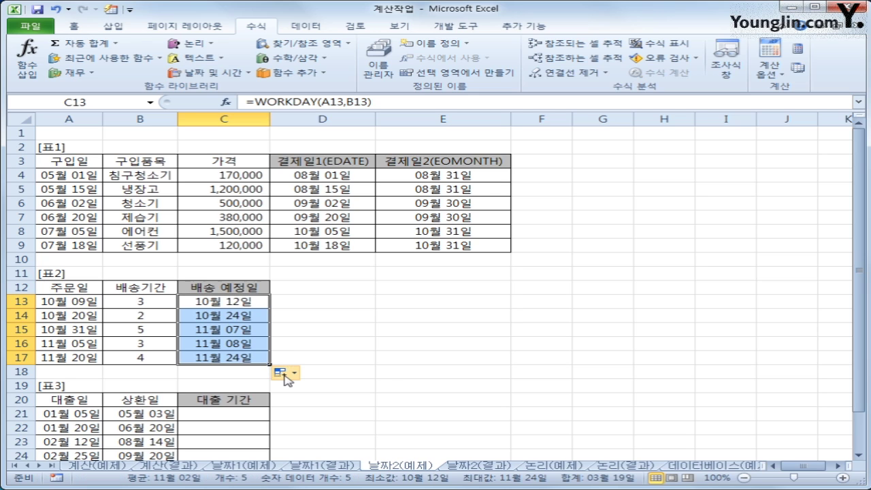
Step: Check the 배송 예정일 results in C14 and C15 of [표2] against their 주문일 dates
click(382, 373)
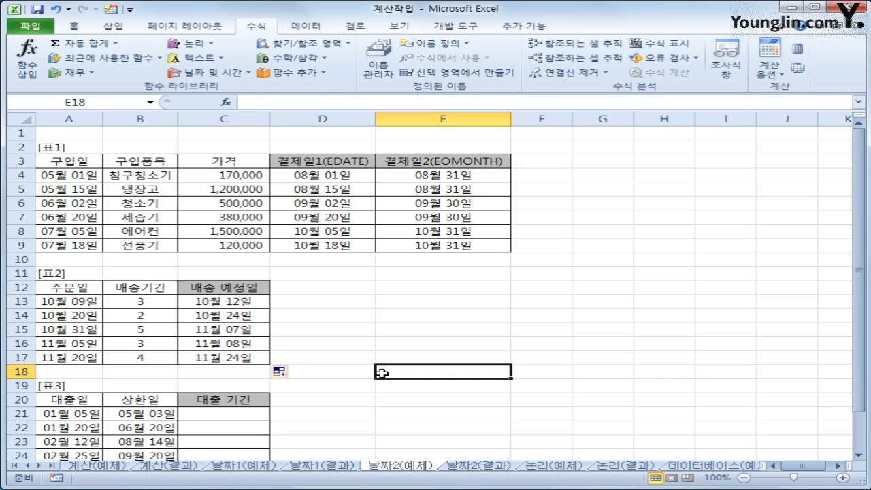
click(212, 331)
click(72, 324)
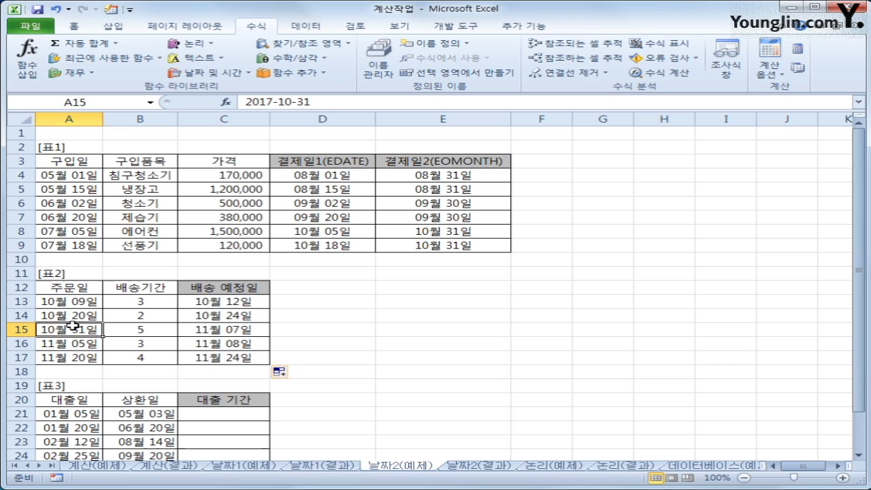
click(214, 329)
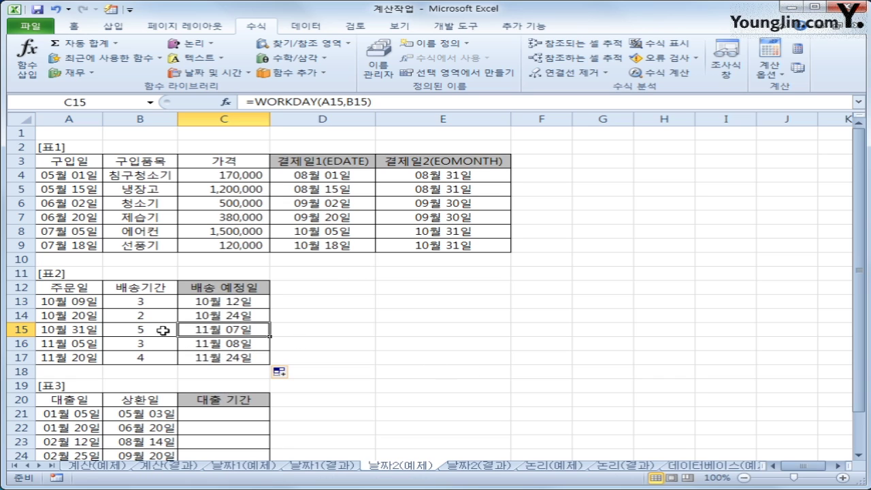
click(217, 319)
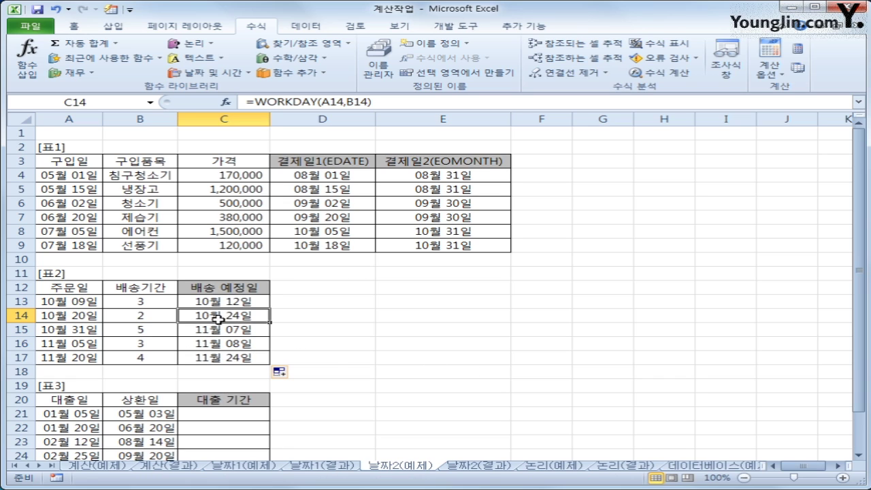
click(71, 316)
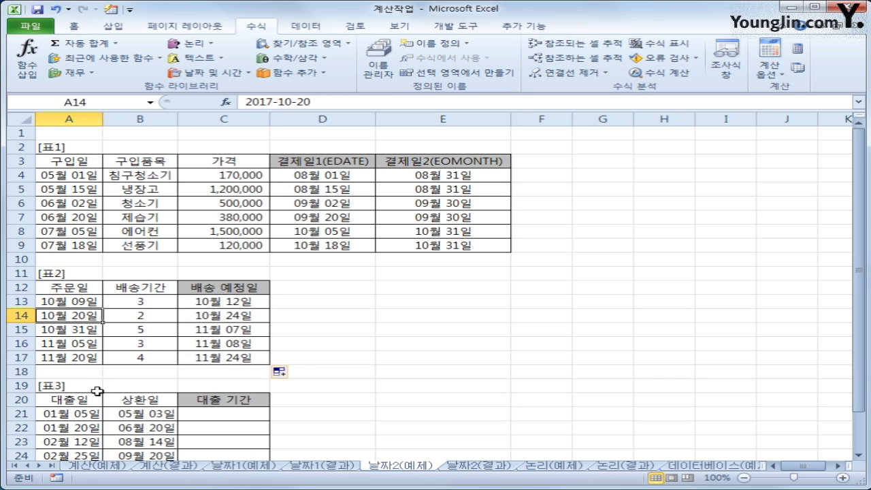
click(238, 317)
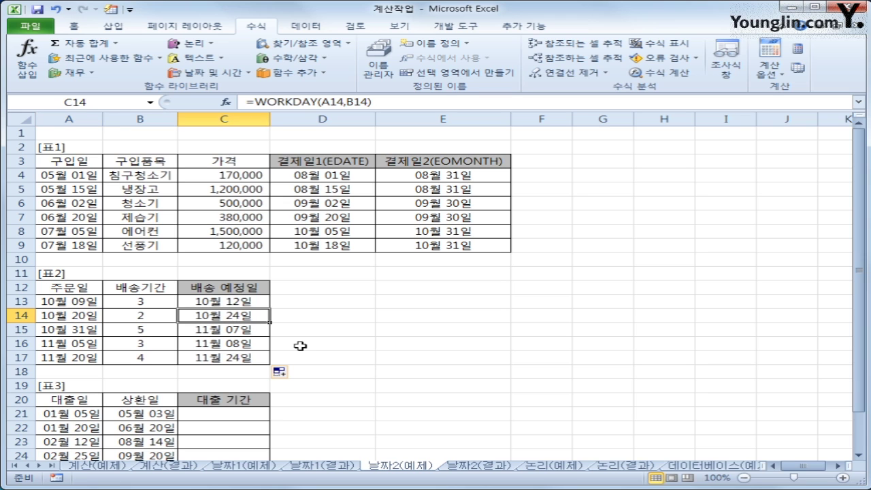
Step: Start a YEARFRAC function in cell C21 of [표3] with A21 as Start_date and B21 as End_date
scroll(300, 345, down, 3)
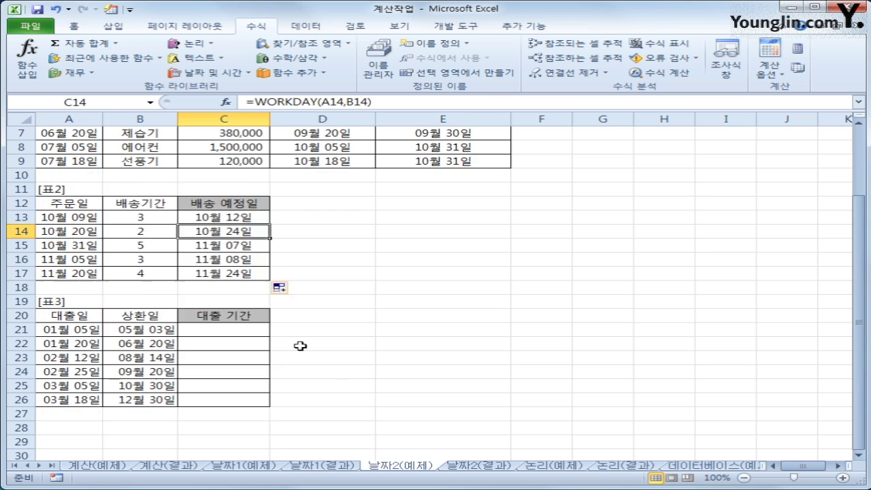
click(247, 290)
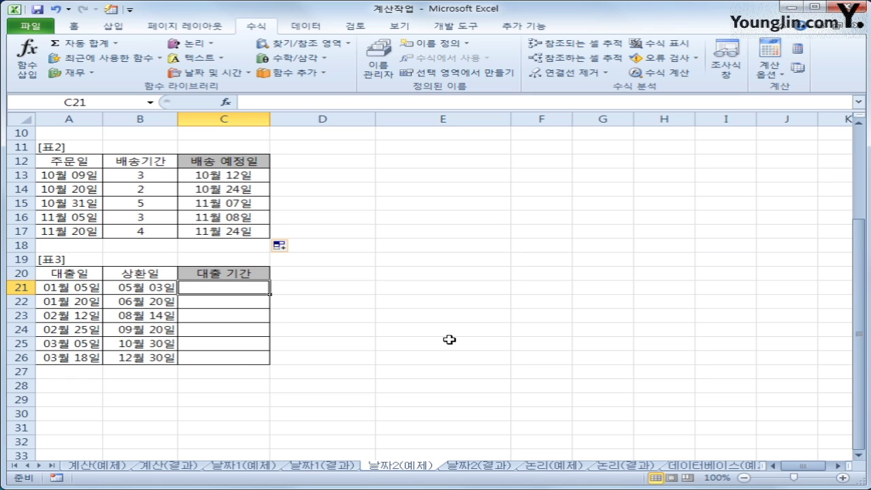
click(220, 74)
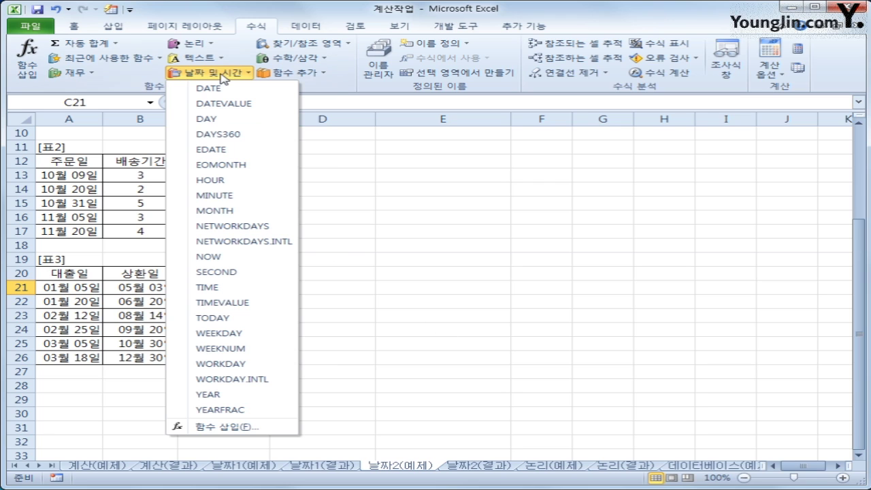
click(256, 411)
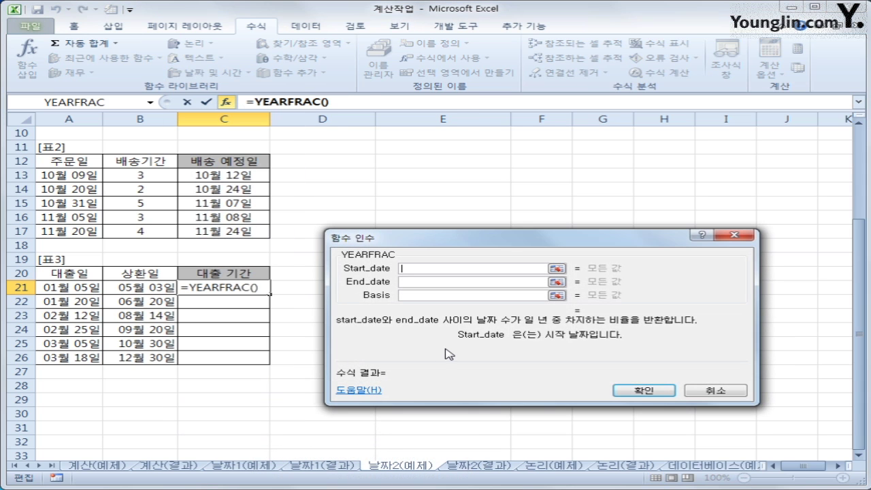
click(90, 289)
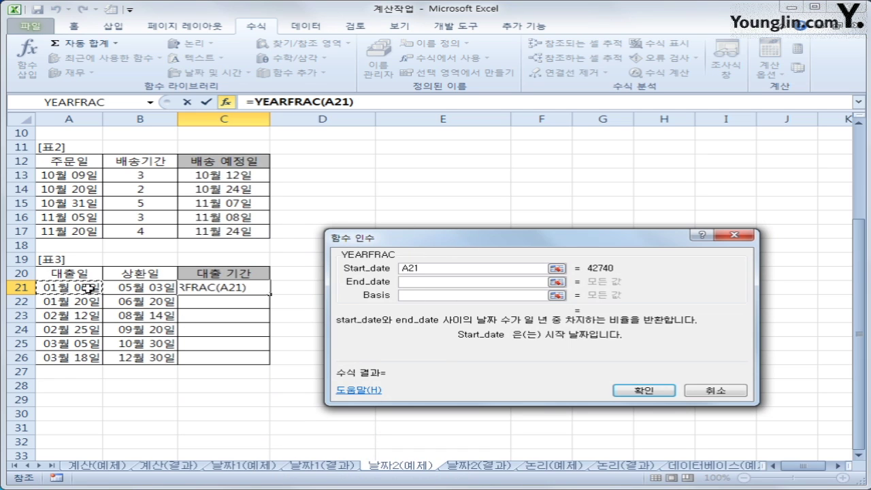
key(Tab)
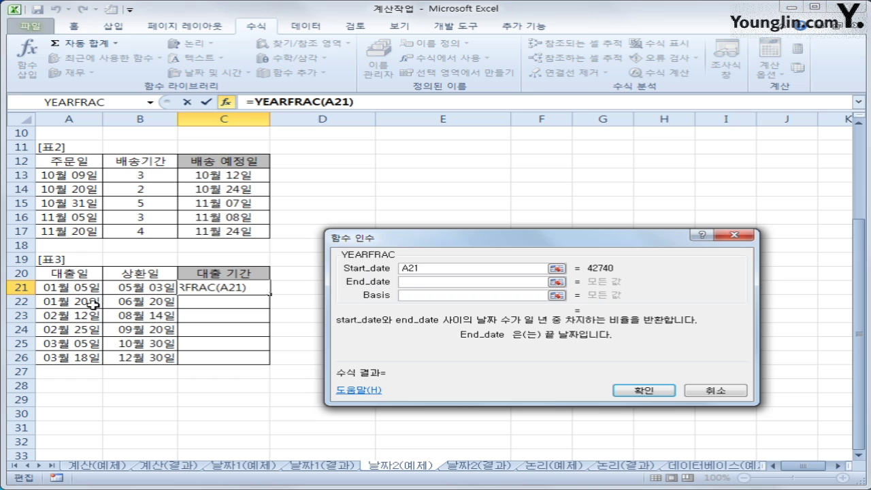
click(153, 291)
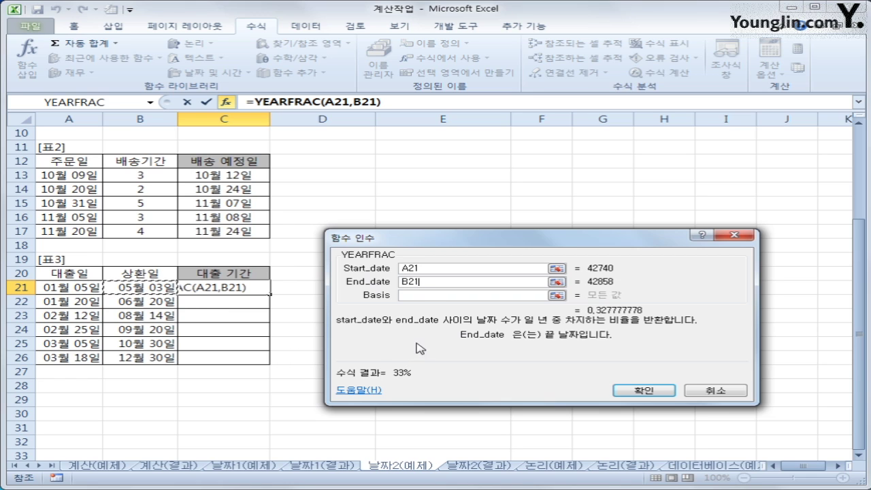
Step: Open the YEARFRAC help and look up the basis options table beside the function arguments
click(425, 297)
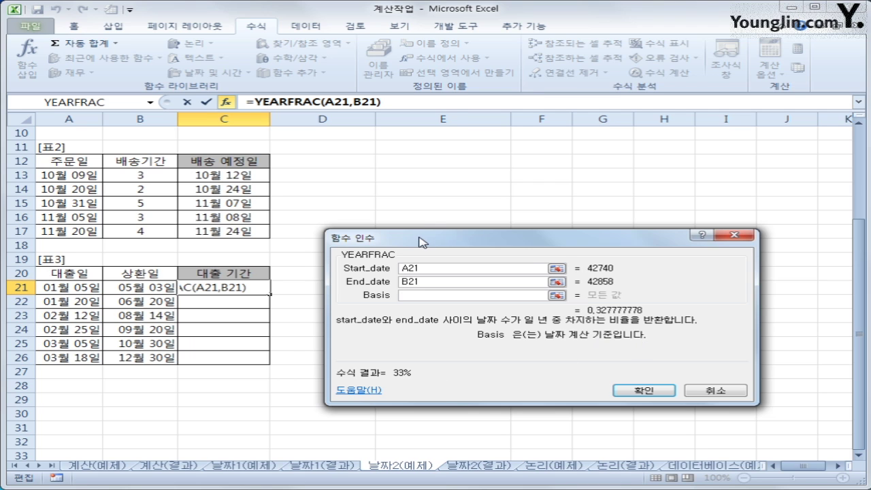
drag(420, 238, 422, 142)
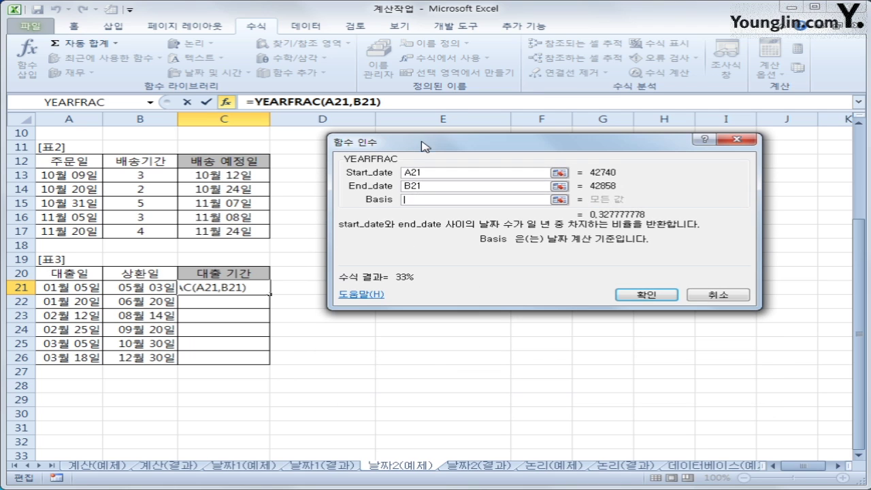
click(366, 300)
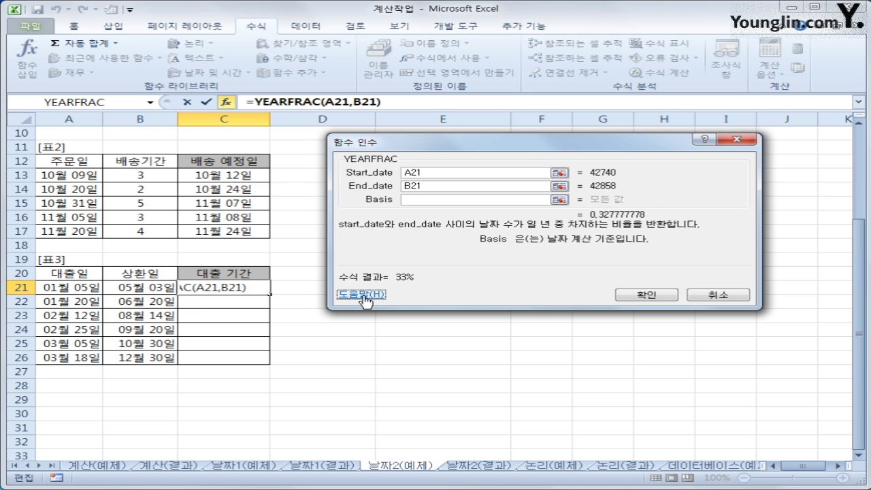
drag(689, 147, 167, 81)
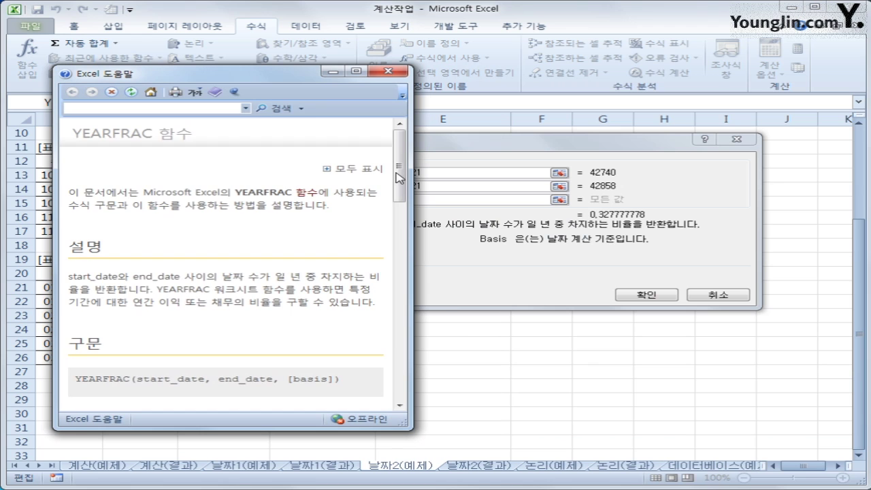
drag(399, 178, 389, 252)
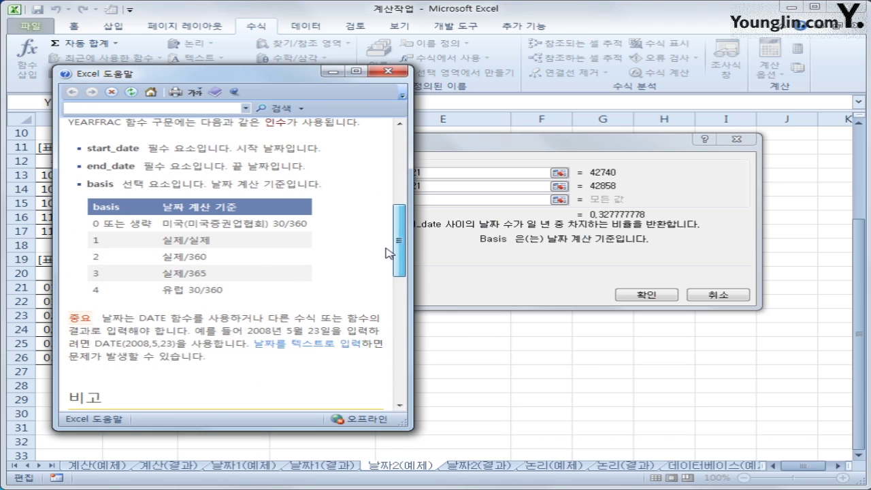
drag(547, 141, 584, 137)
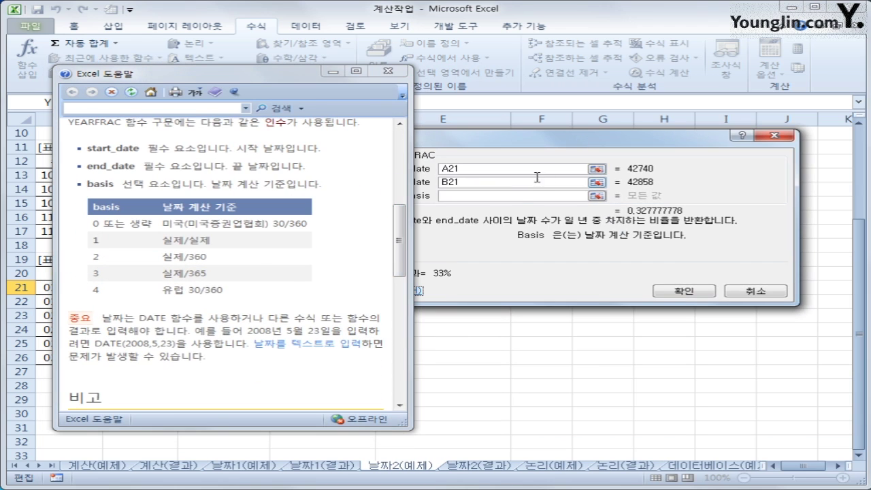
Step: Set the YEARFRAC Basis to 3, complete the formula in C21, and fill it down to C26
click(516, 194)
text(3)
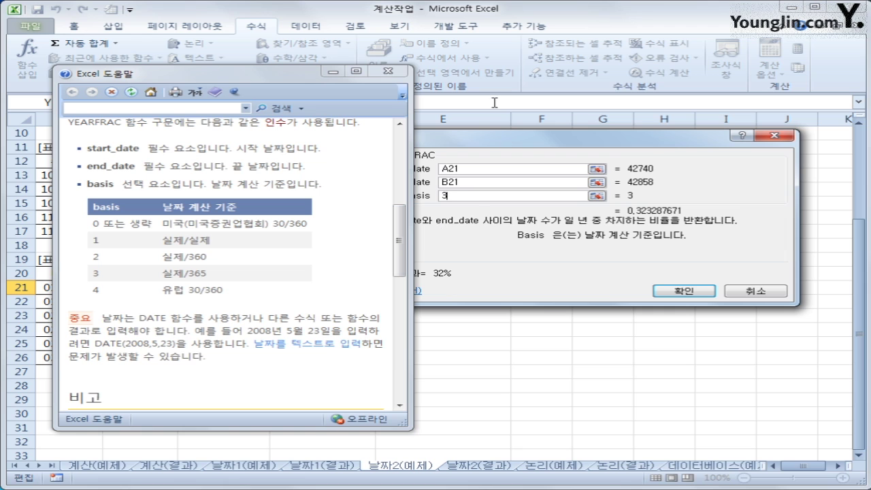
click(392, 72)
click(392, 72)
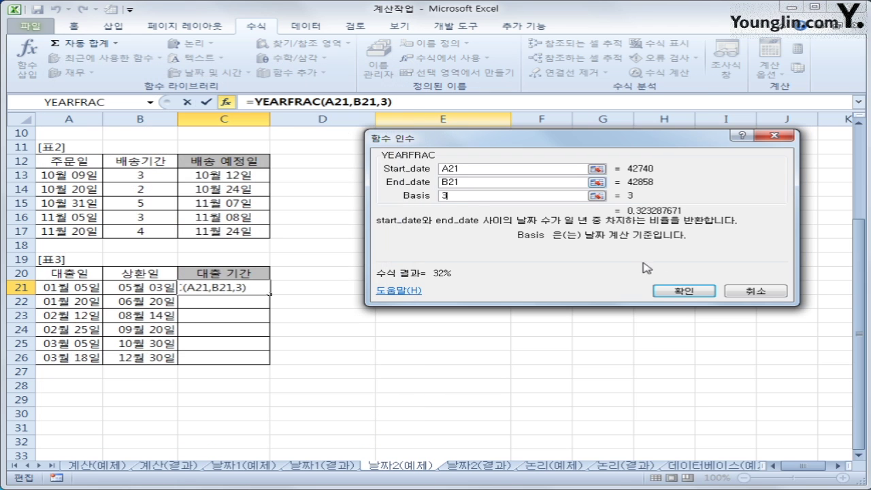
click(677, 291)
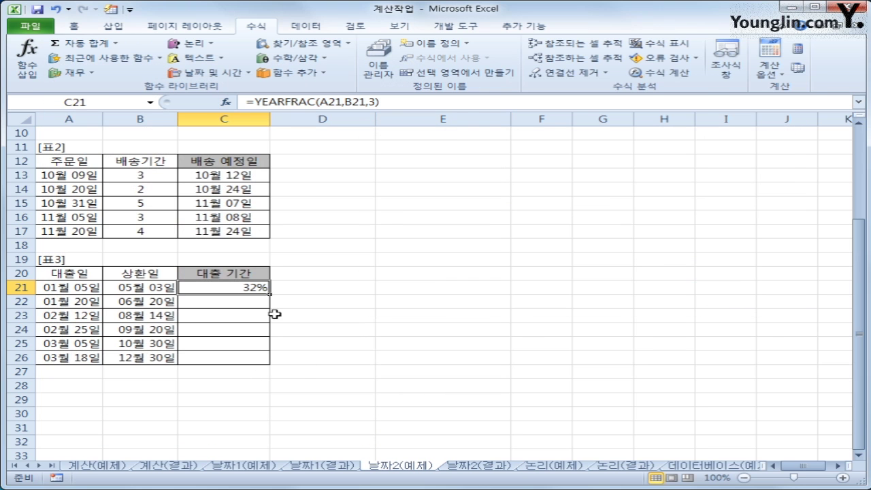
drag(270, 293, 271, 362)
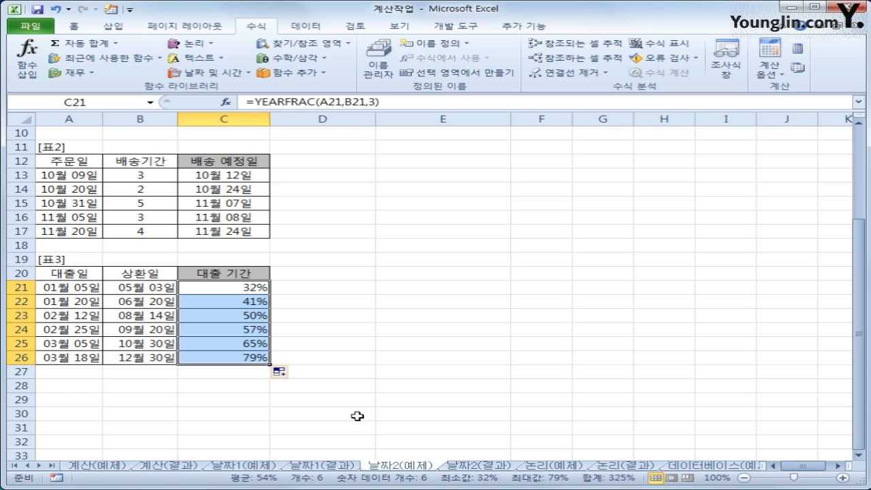
Step: Compare the completed tables on the 날짜2(예제) sheet with the answers on the 날짜2(결과) sheet
scroll(358, 416, up, 3)
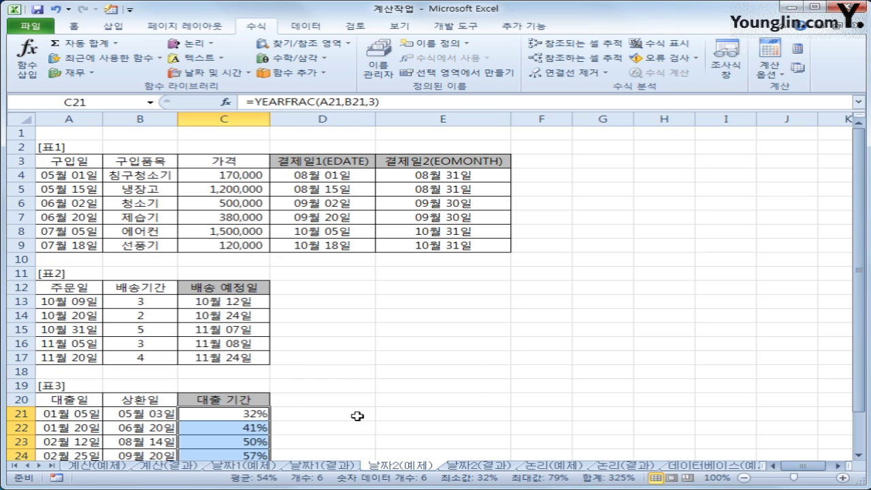
click(463, 468)
click(414, 468)
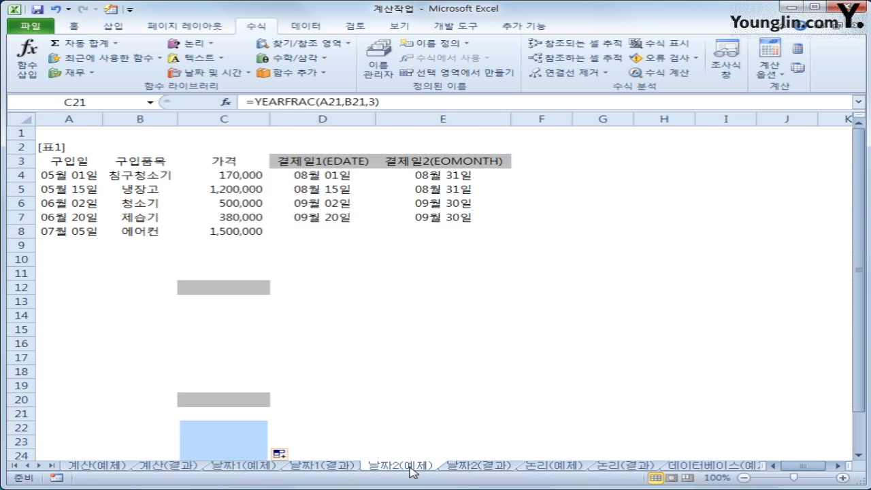
click(466, 467)
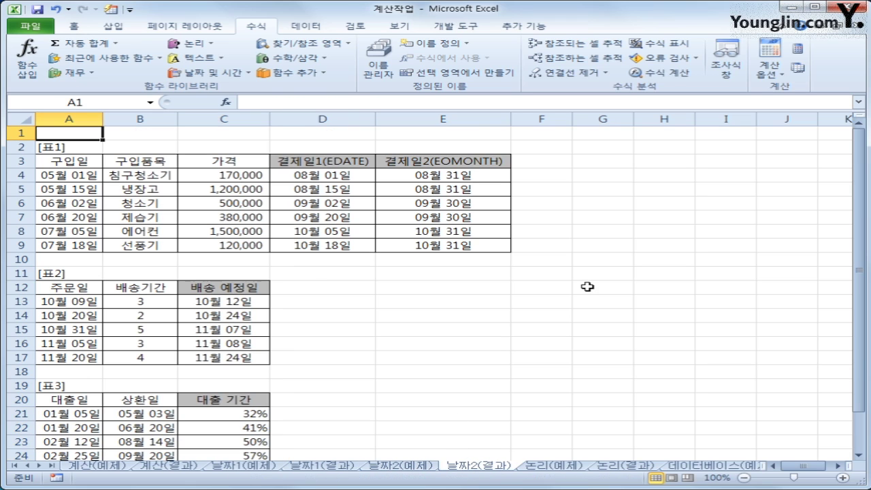